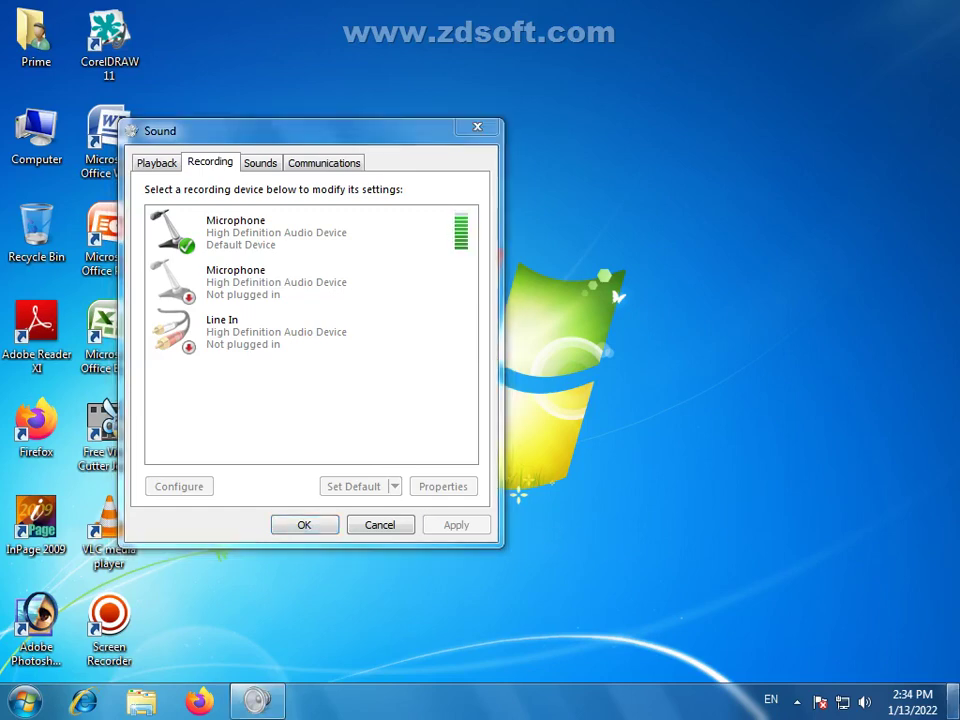
- Close the Sound dialog, refresh the desktop and launch Word 2007 with a blank document
key("Escape")
right_click(522, 272)
left_click(570, 326)
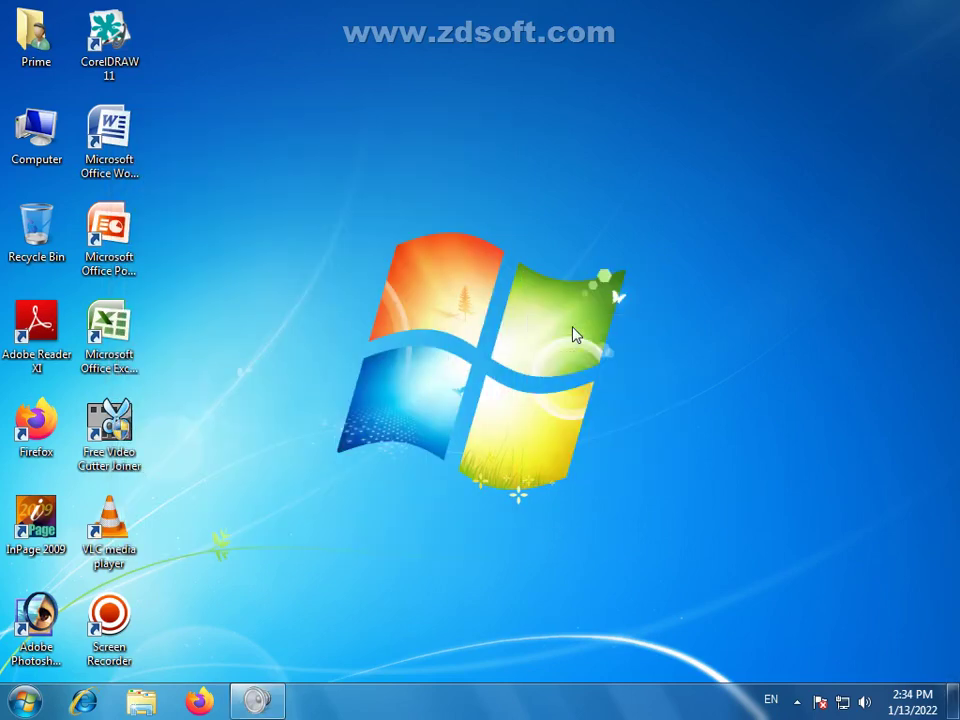
double_click(112, 140)
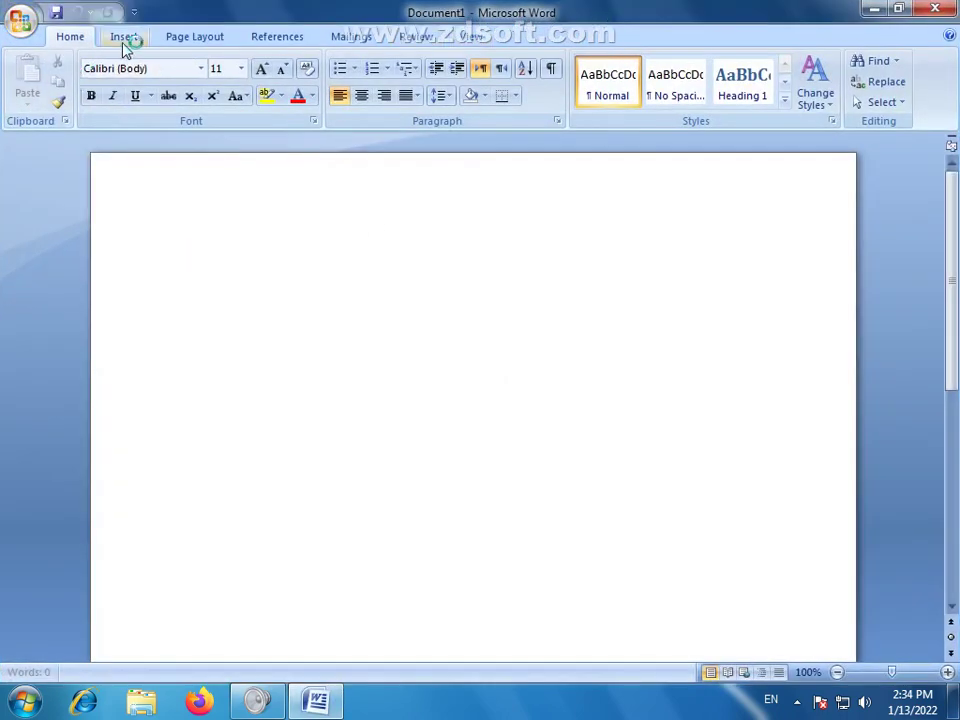
- Show the Insert tab commands, briefly checking and dismissing the hidden notification icons
left_click(122, 40)
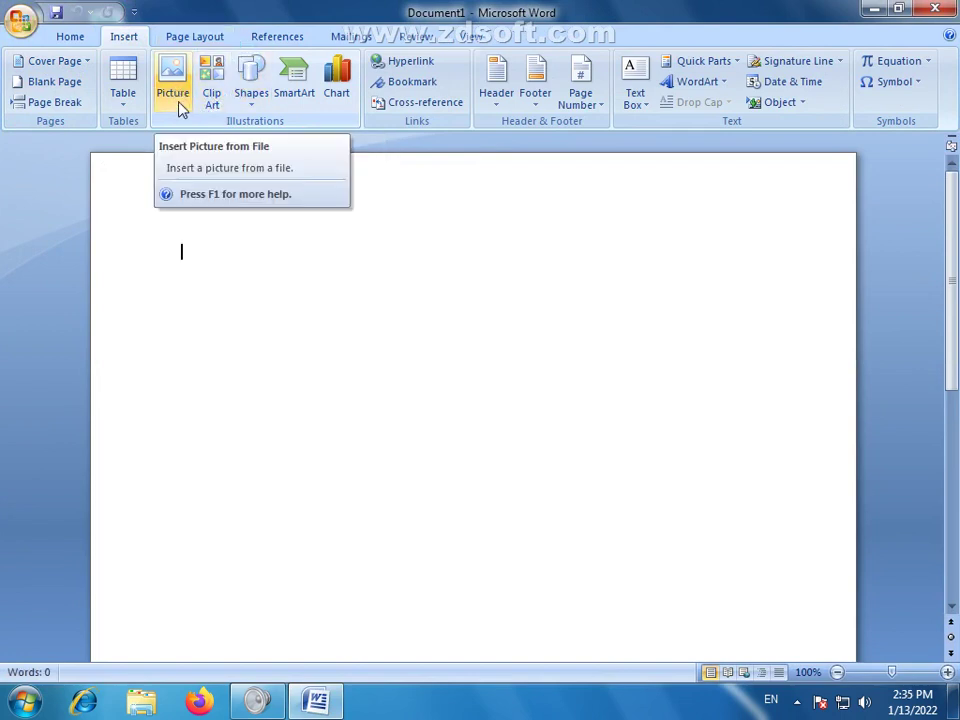
left_click(795, 703)
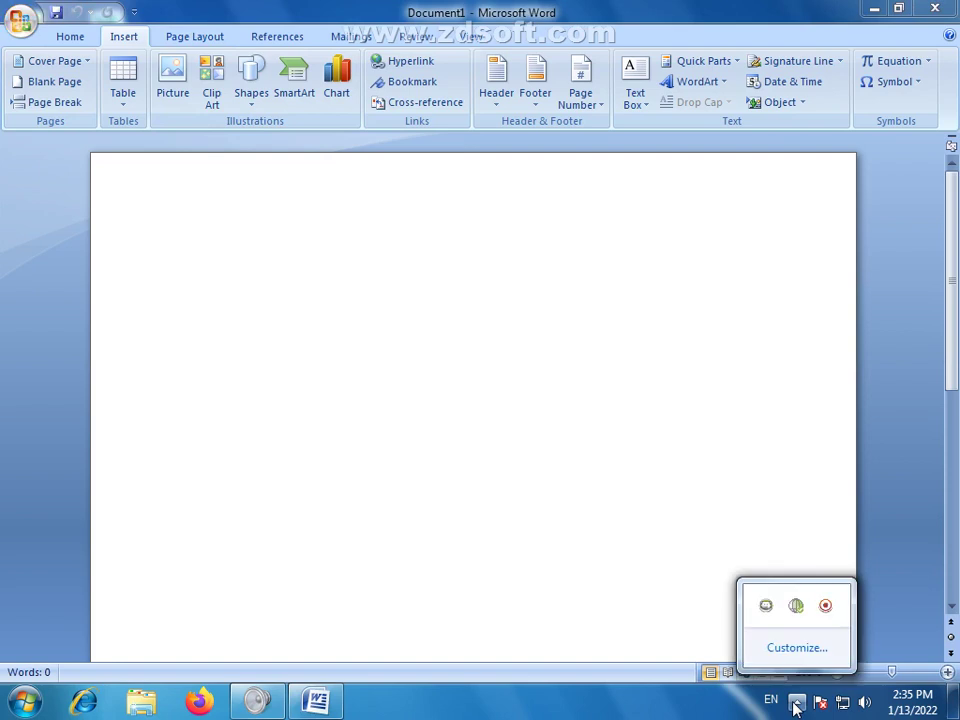
left_click(512, 319)
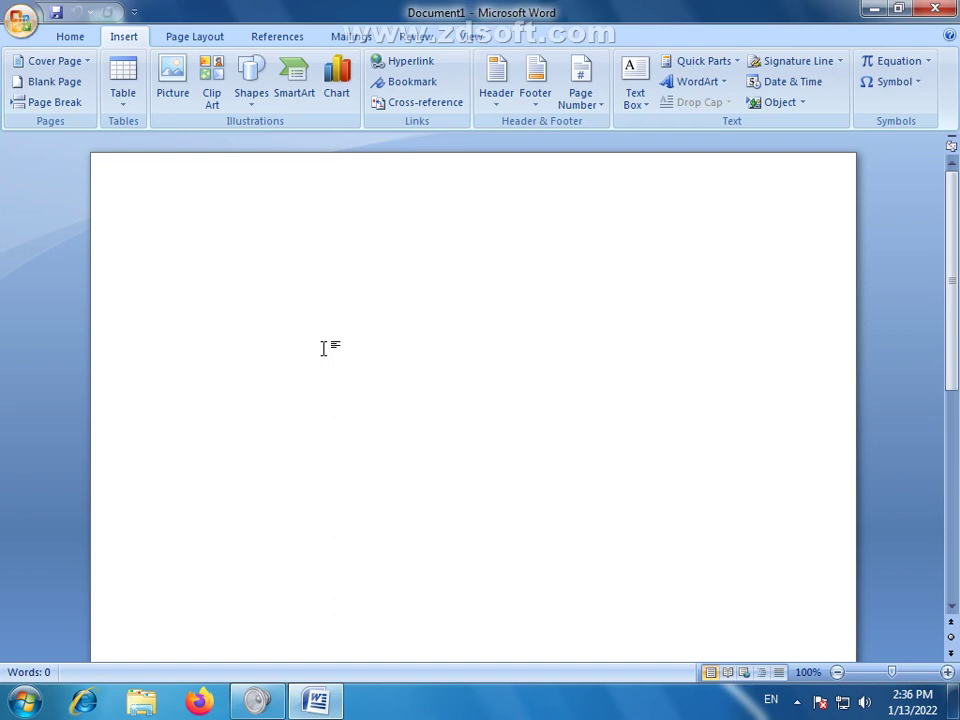
- Open the Clip Art pane and search all collections, including online clips
left_click(211, 80)
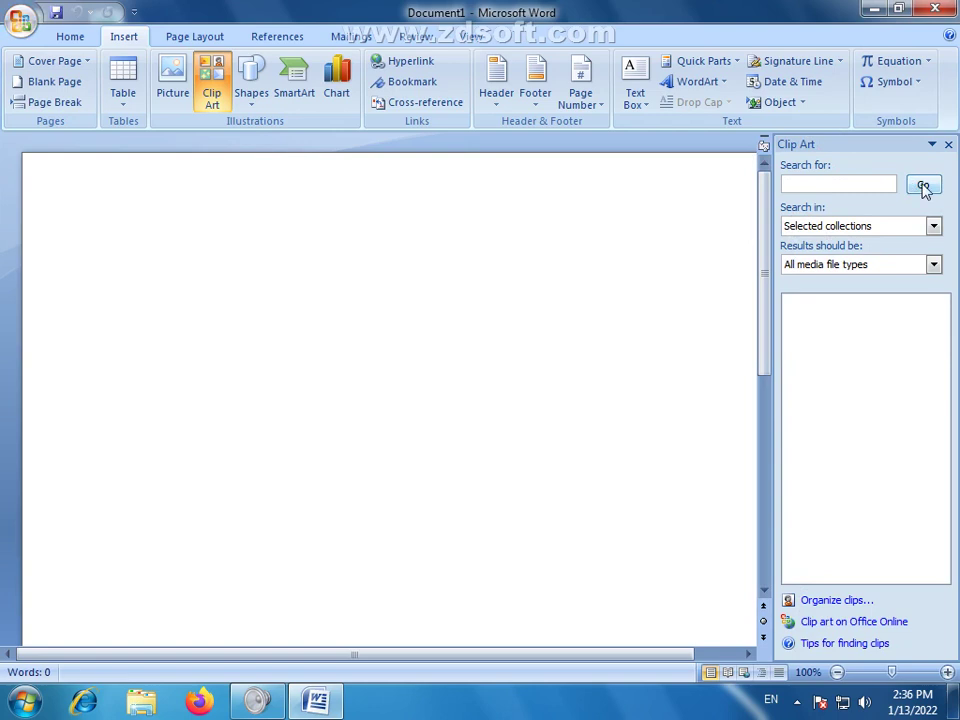
left_click(923, 186)
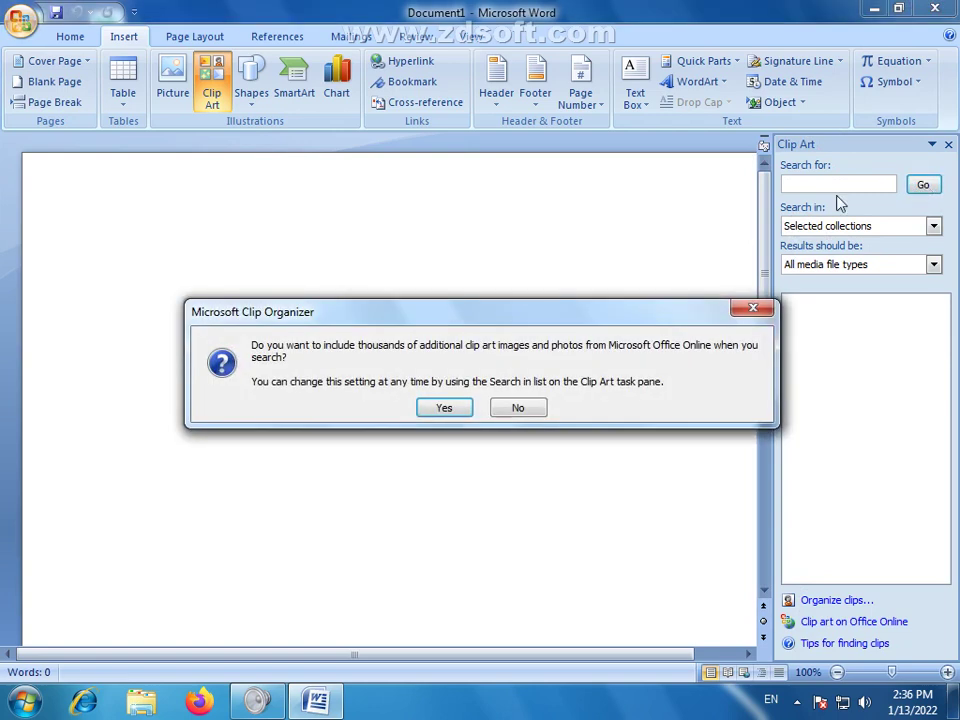
left_click(459, 408)
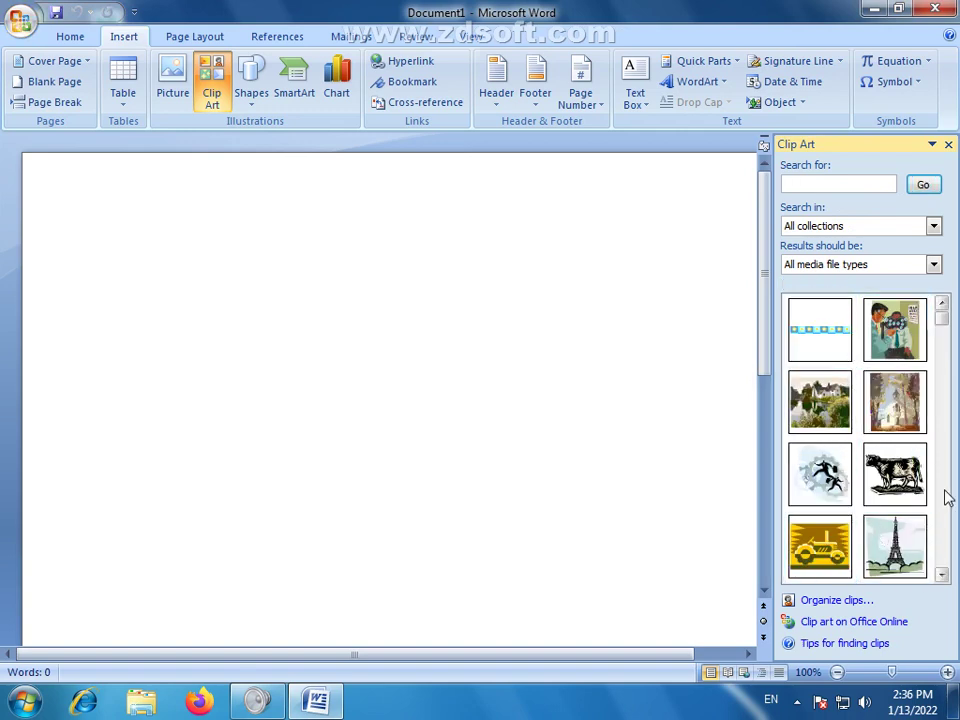
- Scroll down through the clip art results
left_click(942, 576)
left_click(942, 576)
left_click(942, 576)
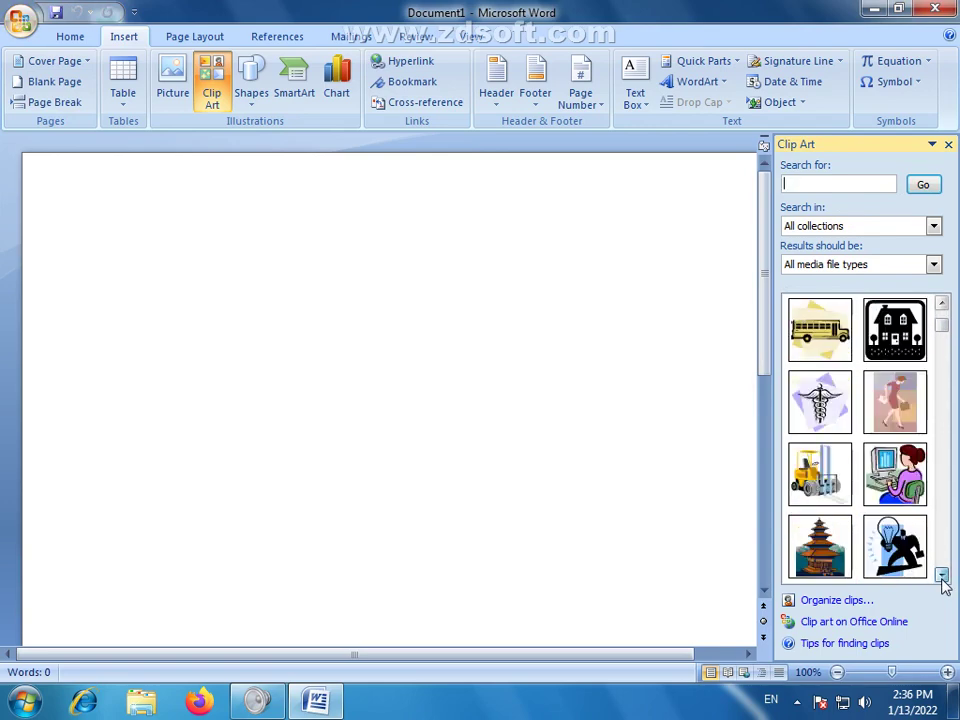
left_click(942, 576)
left_click(942, 576)
left_click(942, 576)
left_click(942, 576)
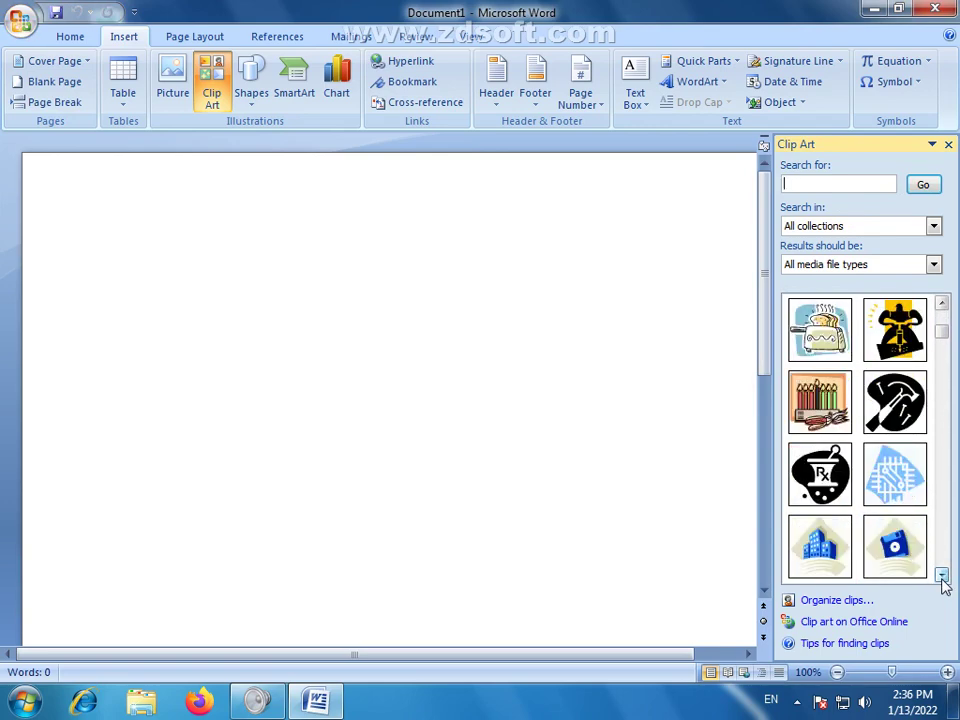
left_click(942, 576)
left_click(942, 576)
left_click(942, 576)
left_click(942, 576)
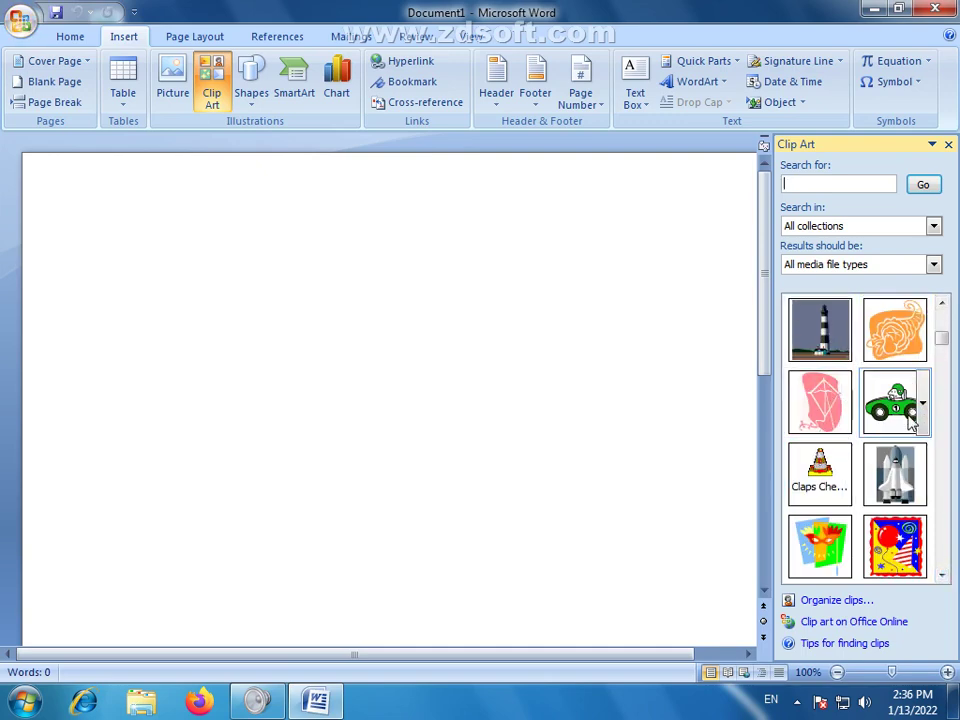
mouse_move(894, 401)
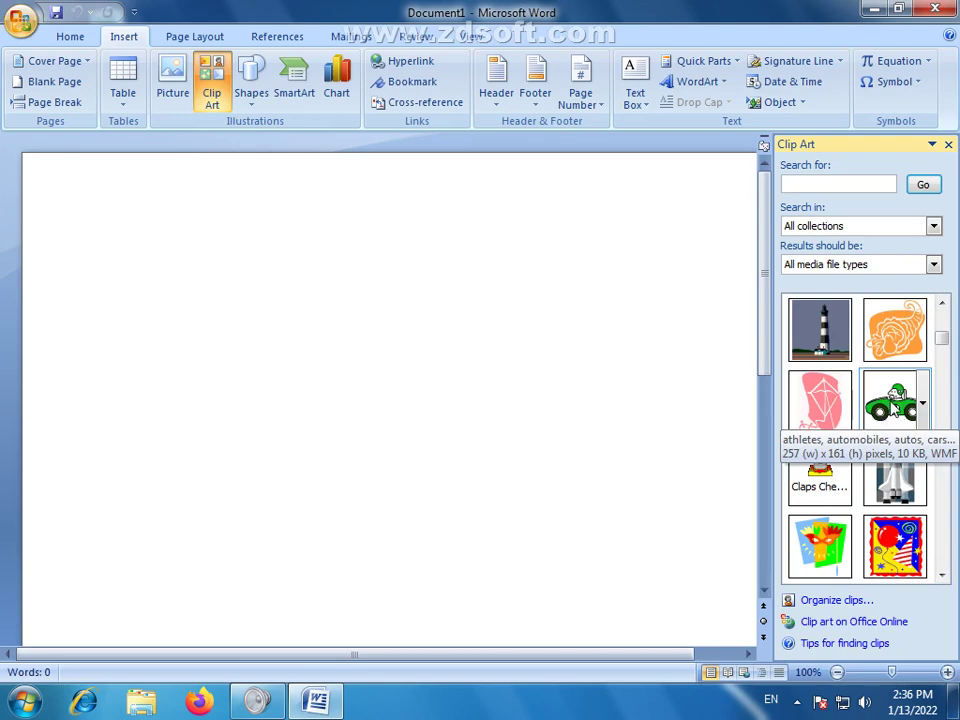
- Insert the green race car clip art and enlarge it to 3.35" by 5.32"
left_click(893, 405)
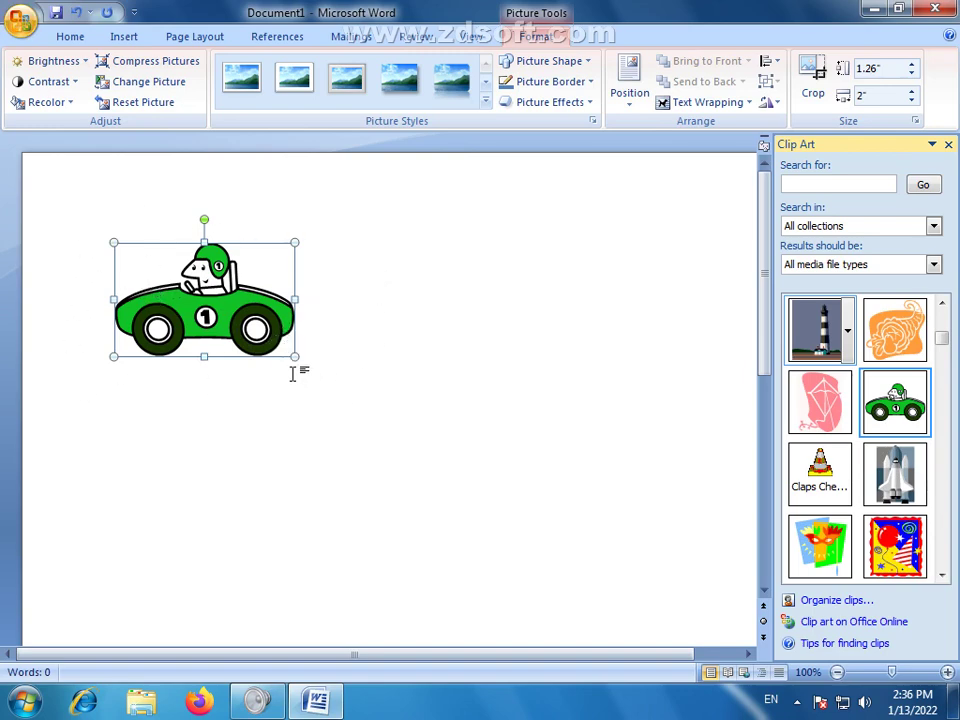
left_click_drag(295, 357, 594, 545)
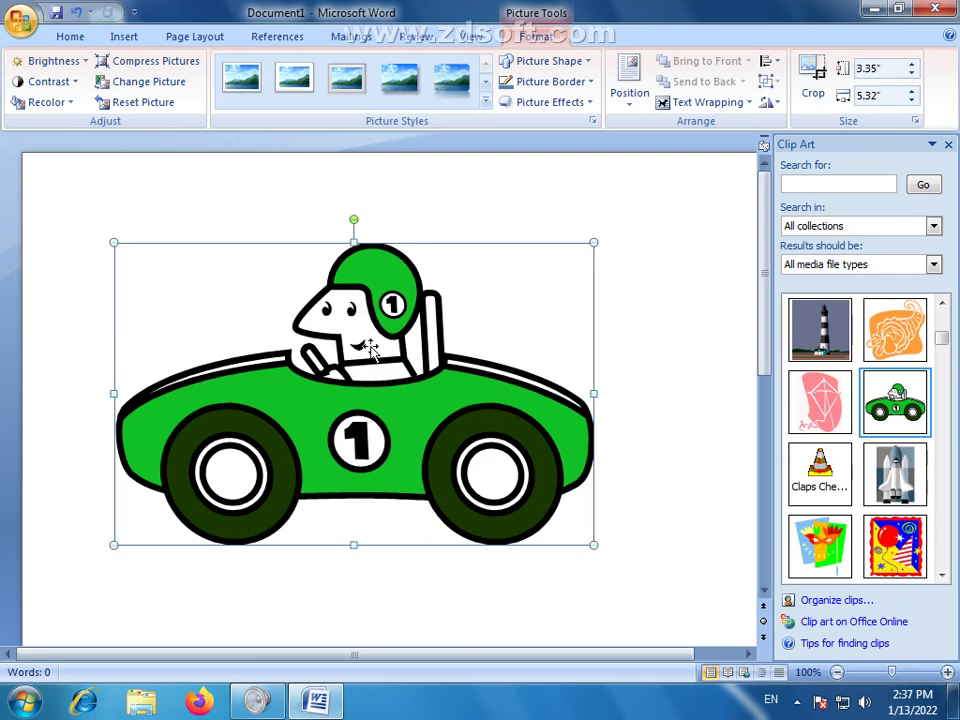
- Convert the race car into editable shapes and drag its 1 emblem up to the upper left
right_click(390, 274)
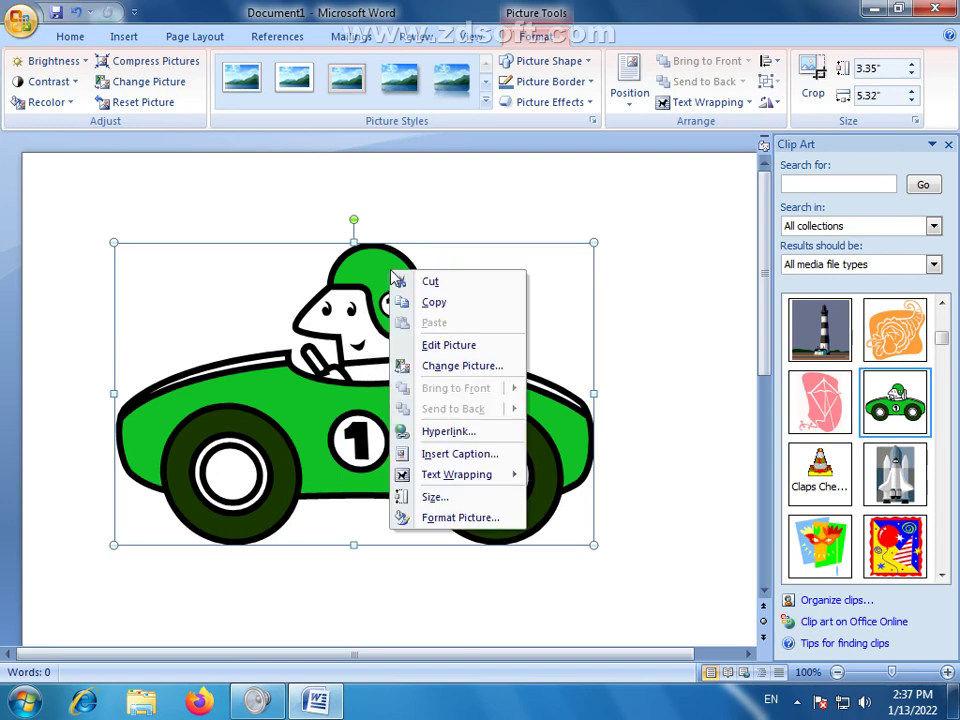
left_click(455, 346)
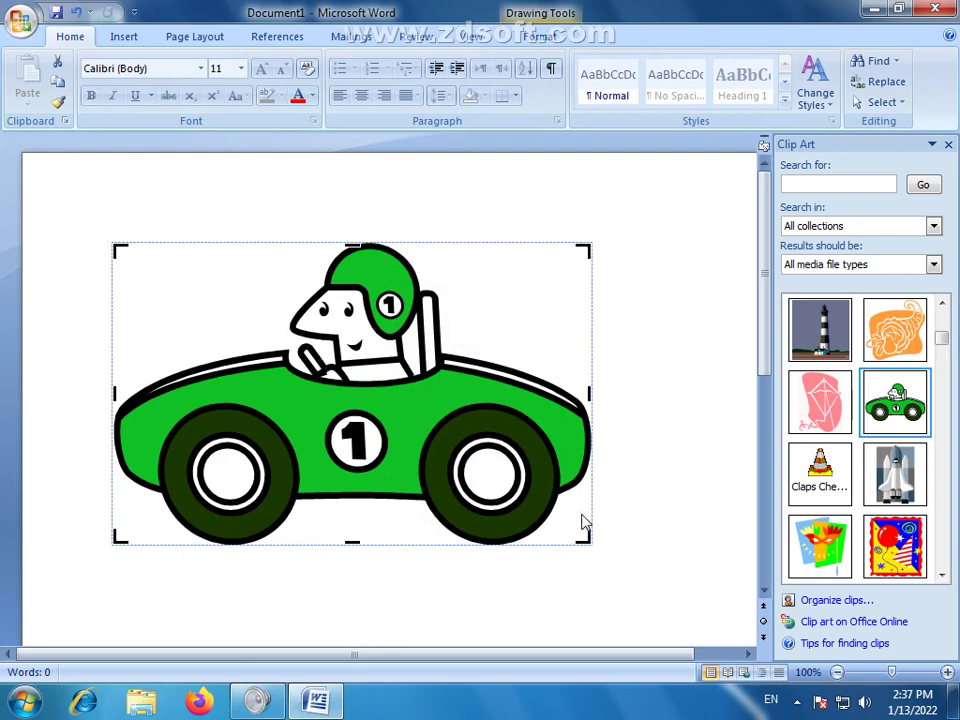
left_click(364, 280)
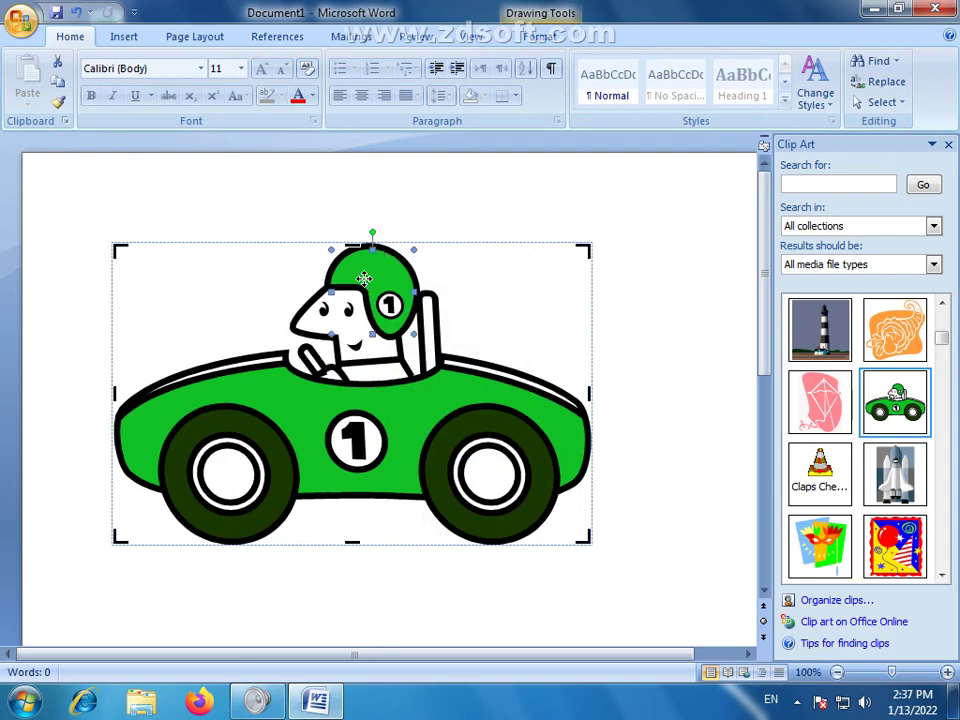
left_click(358, 437)
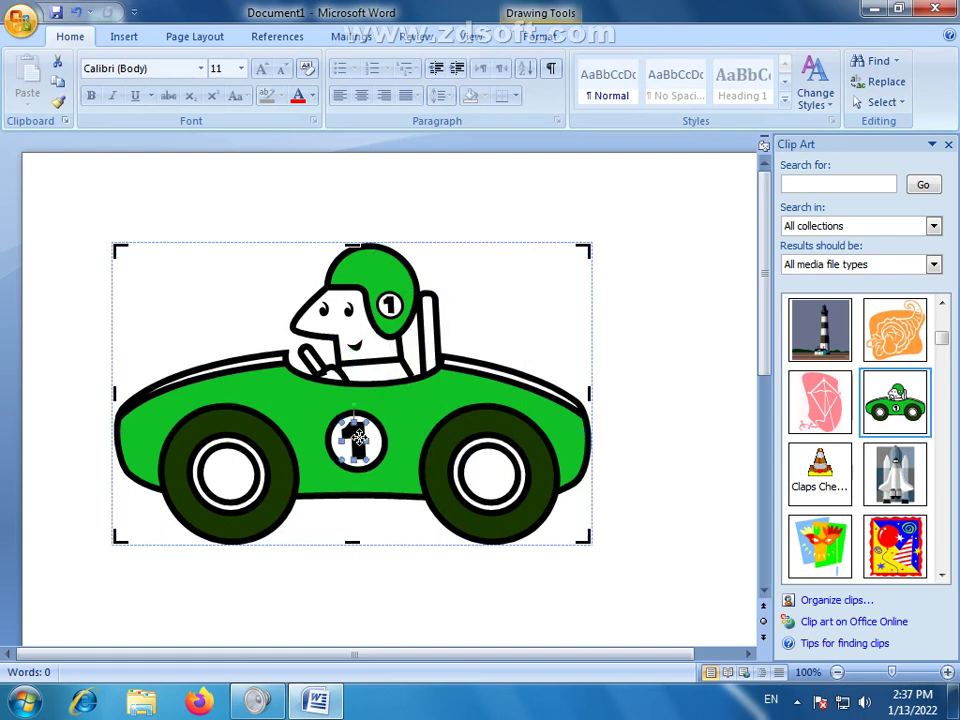
left_click(484, 474)
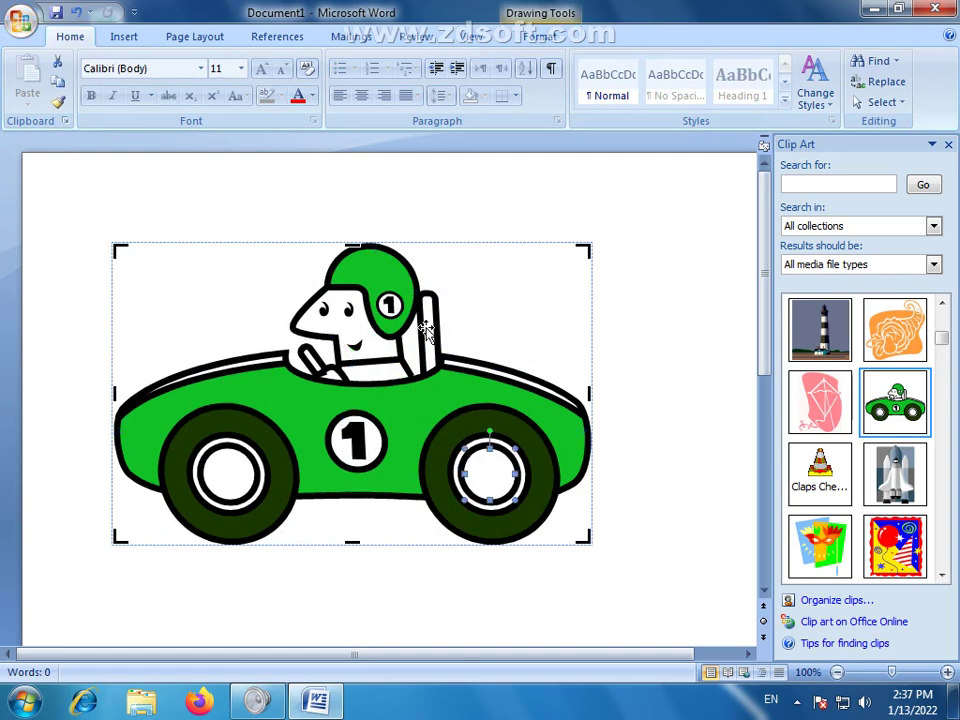
left_click(356, 437)
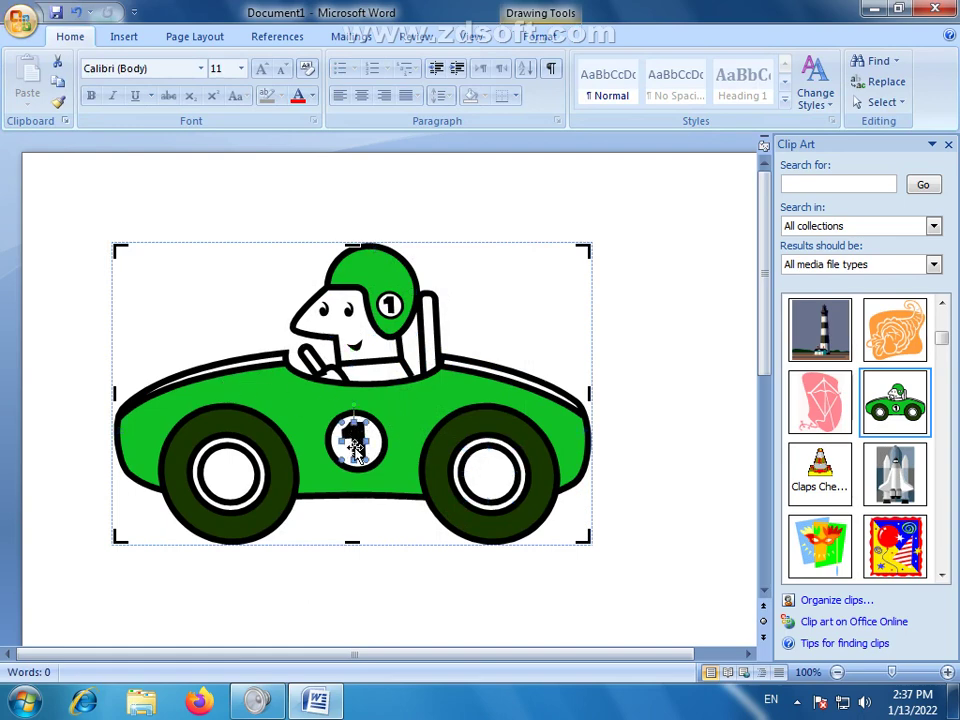
left_click_drag(352, 428, 204, 308)
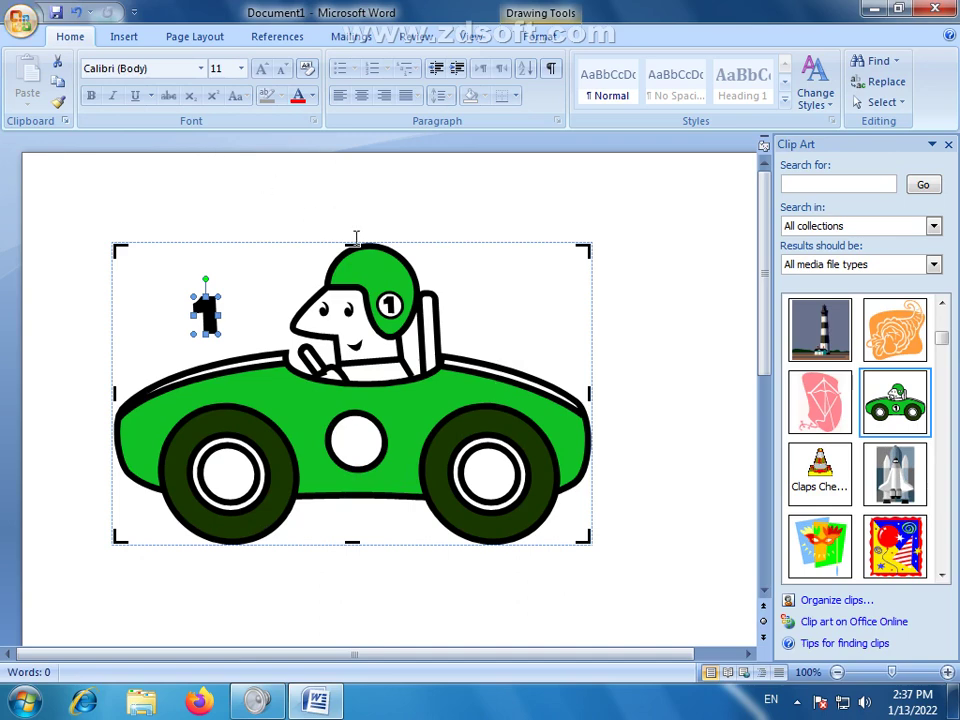
- Try moving the helmet, undo it, then color the car body red
left_click(380, 276)
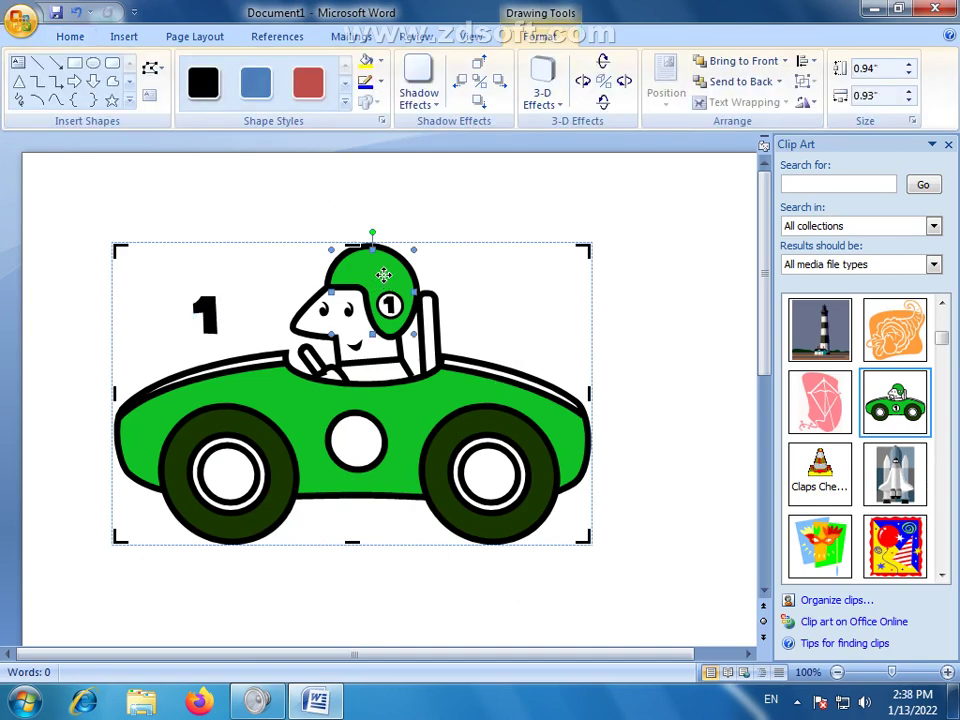
left_click_drag(383, 275, 446, 220)
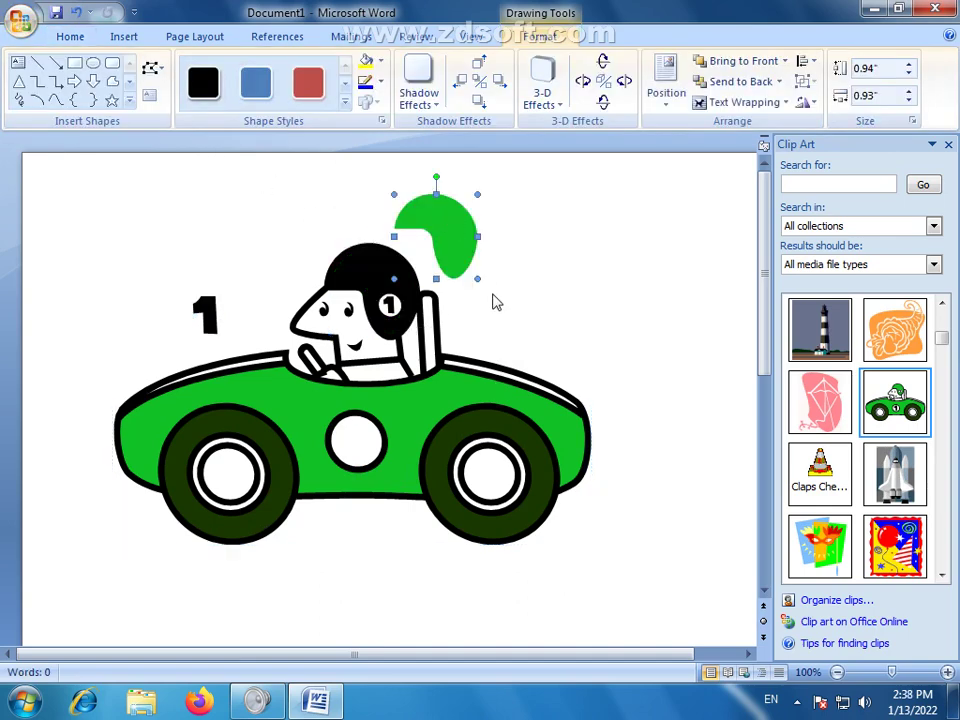
key("ctrl+z")
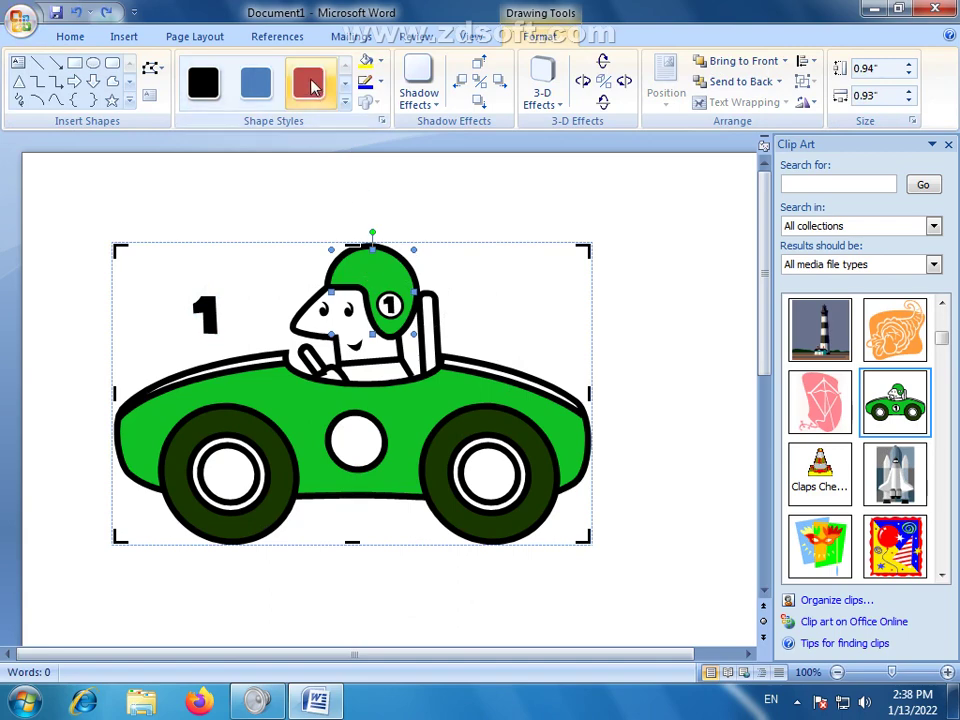
left_click(313, 87)
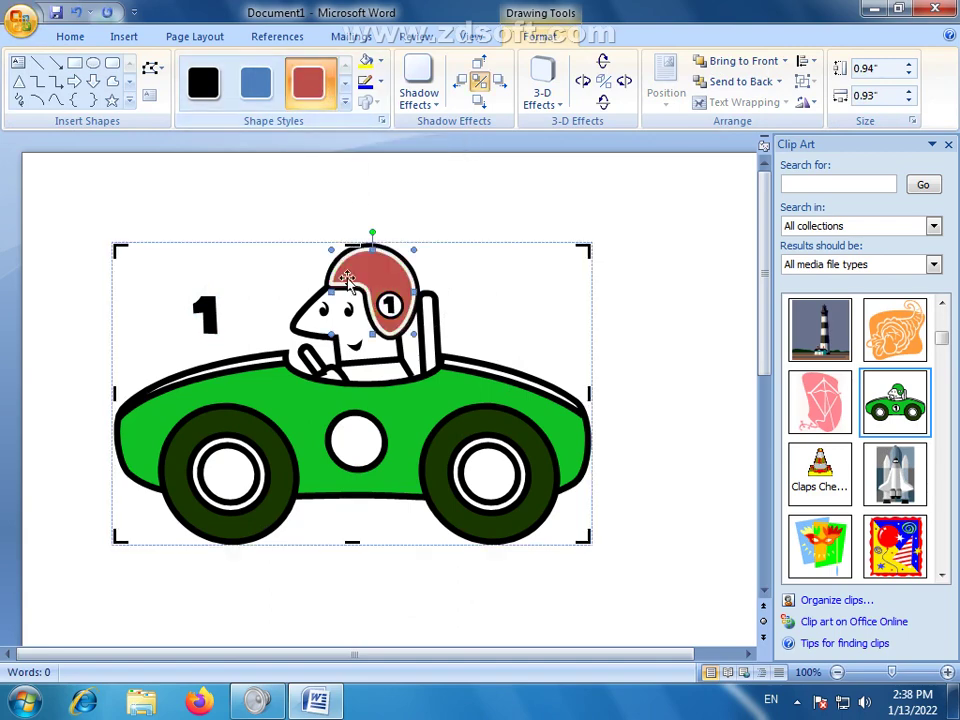
left_click(285, 388)
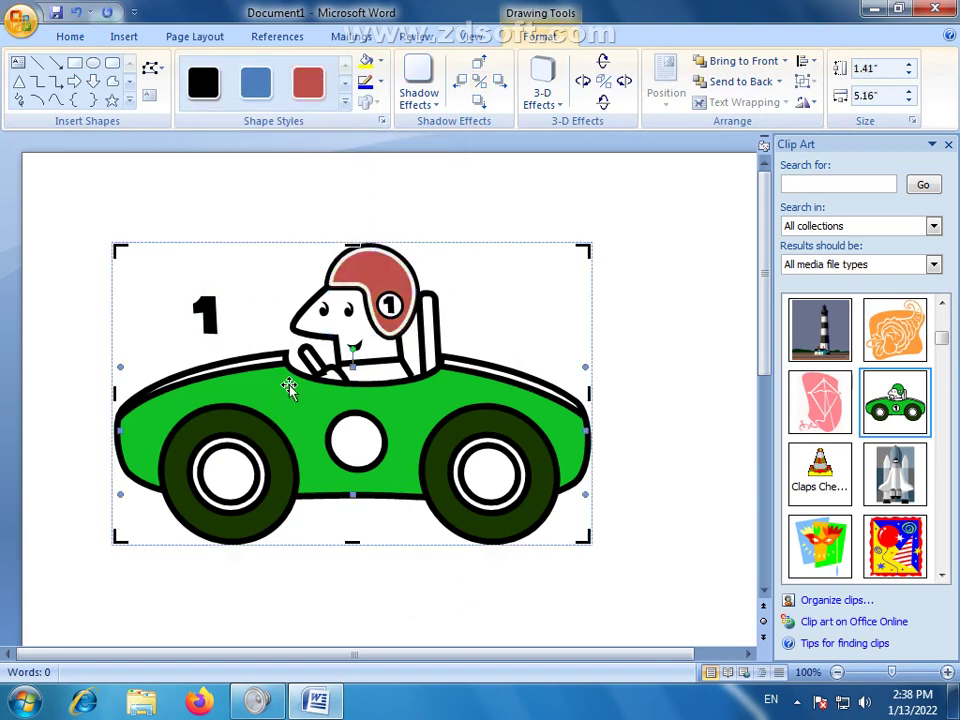
left_click(310, 82)
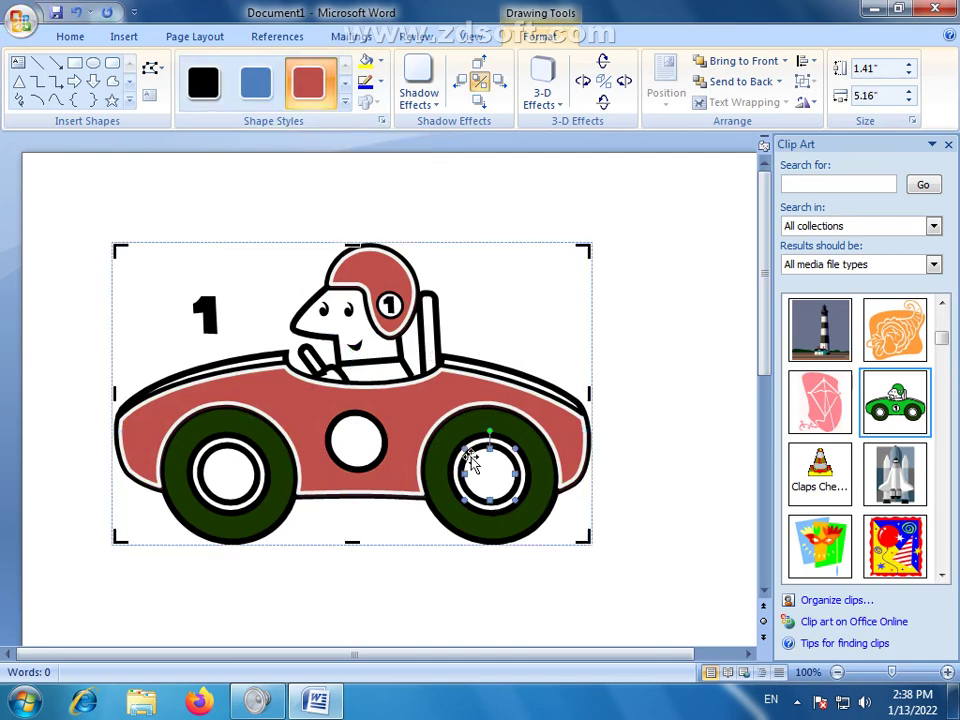
- Drag the wheel hubs, left tire and inner circle to new spots around the driver
left_click_drag(493, 461, 506, 319)
left_click_drag(456, 456, 416, 334)
left_click_drag(483, 473, 449, 342)
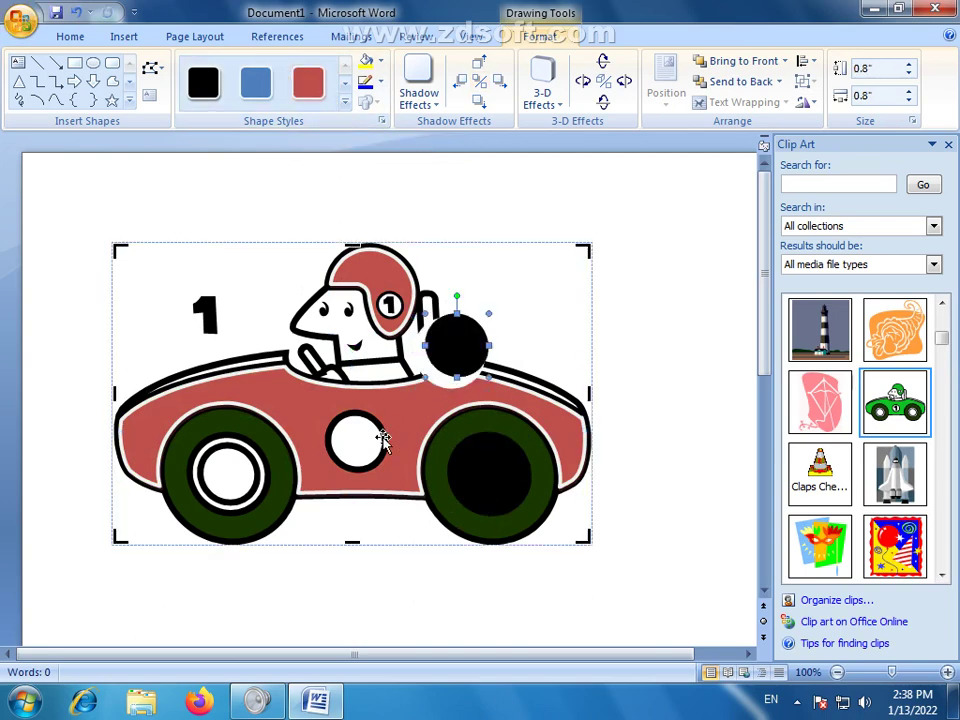
left_click_drag(381, 439, 422, 320)
left_click_drag(349, 313, 317, 343)
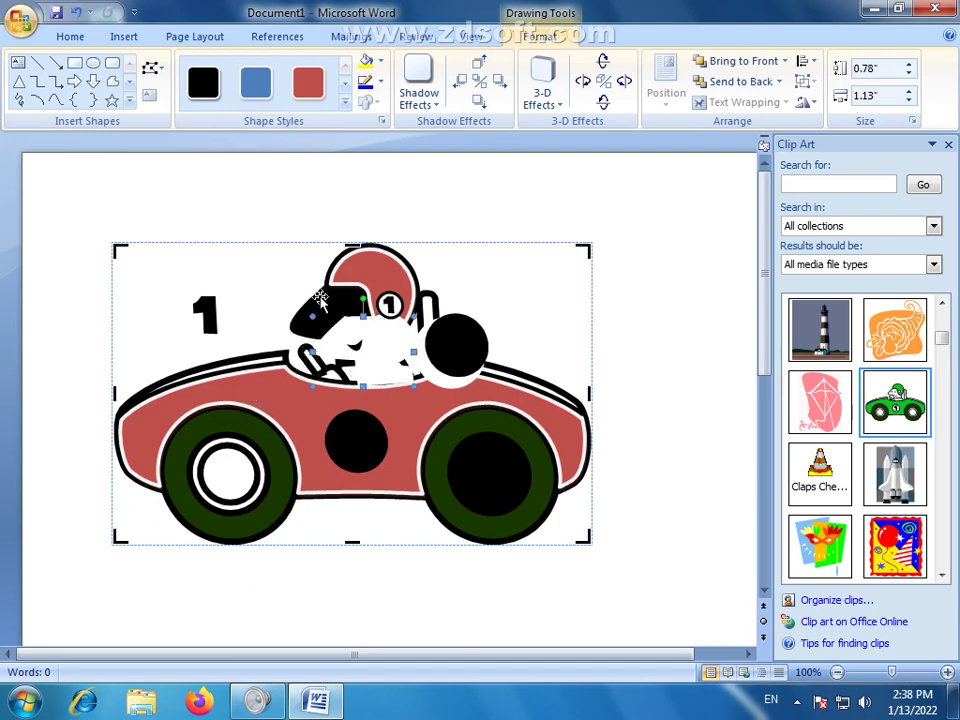
left_click(345, 325)
left_click(165, 428)
left_click_drag(165, 428, 276, 354)
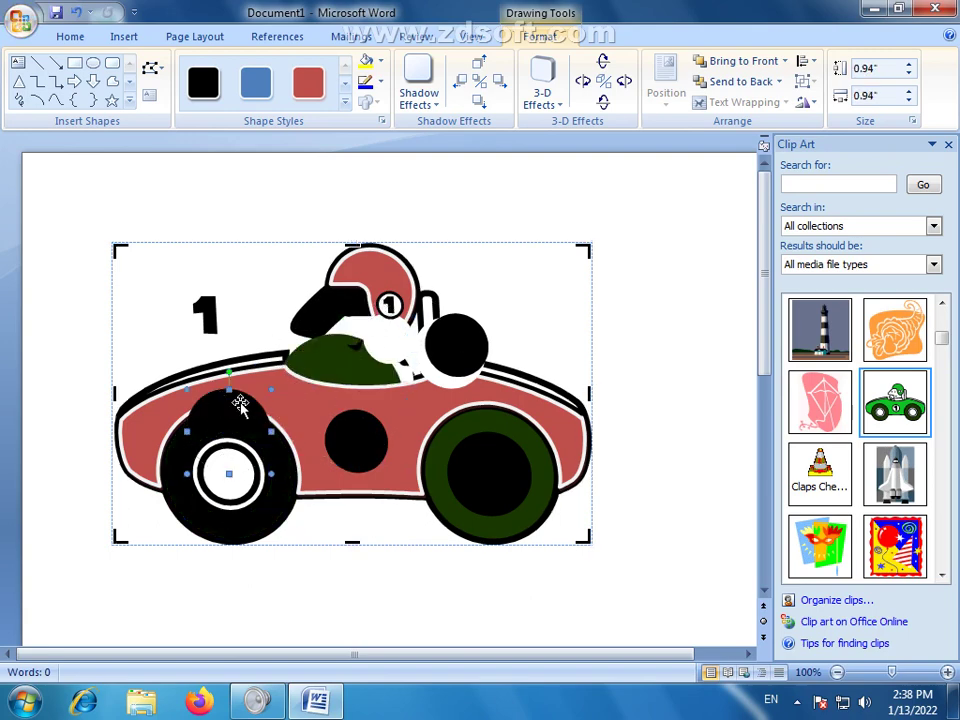
left_click_drag(240, 400, 345, 432)
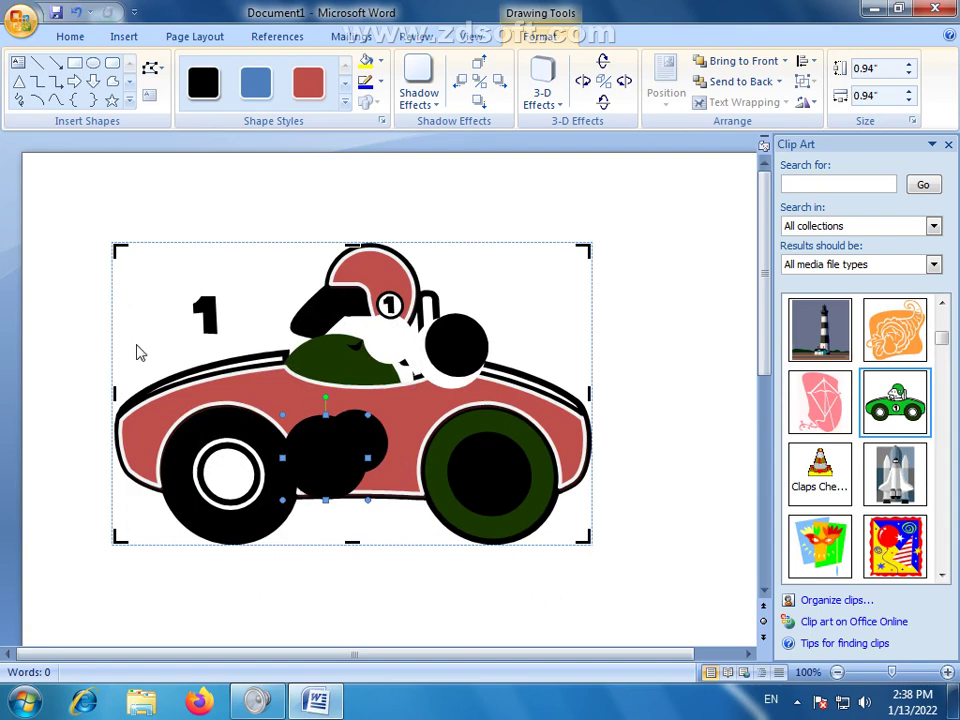
- Reselect the car body, then enter and leave the page header
left_click(499, 596)
left_click(456, 396)
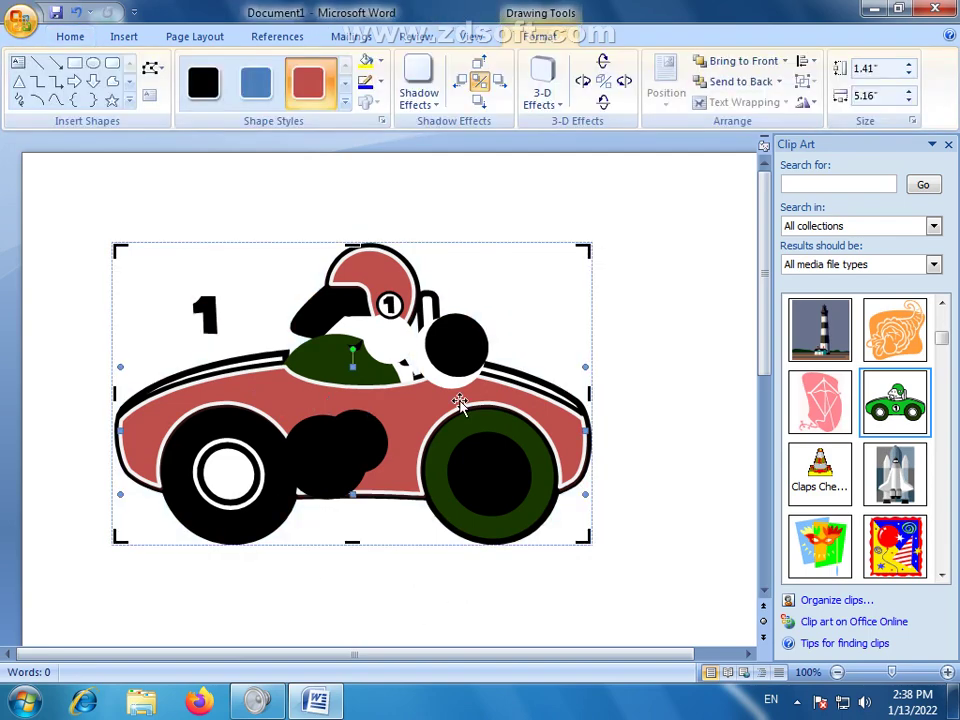
double_click(110, 208)
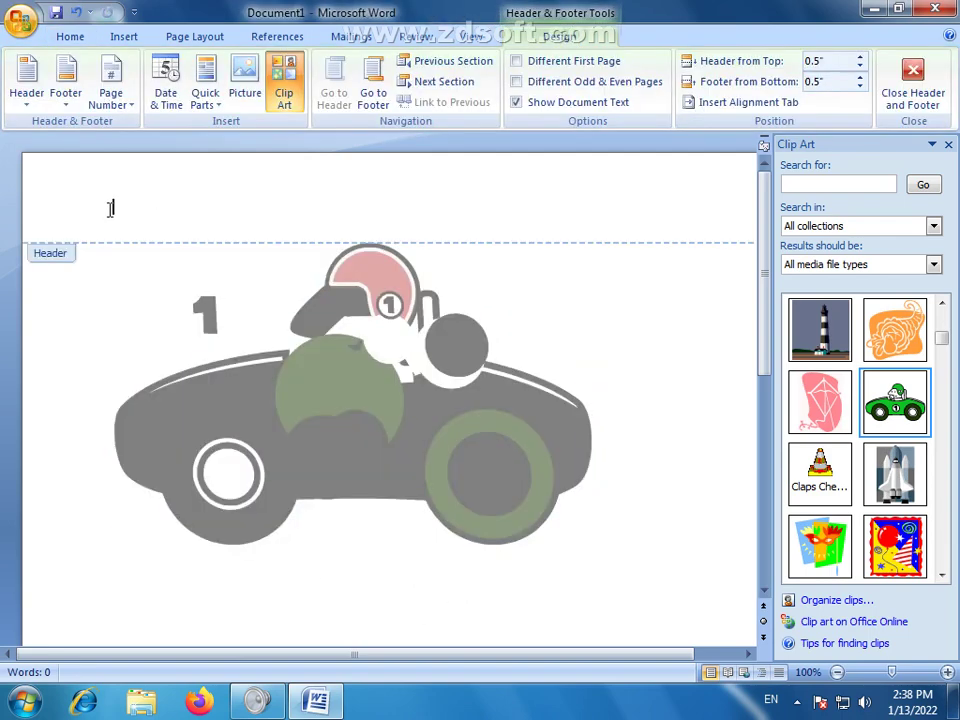
double_click(389, 454)
- Delete the car drawing and scroll down the Clip Art results
left_click(393, 456)
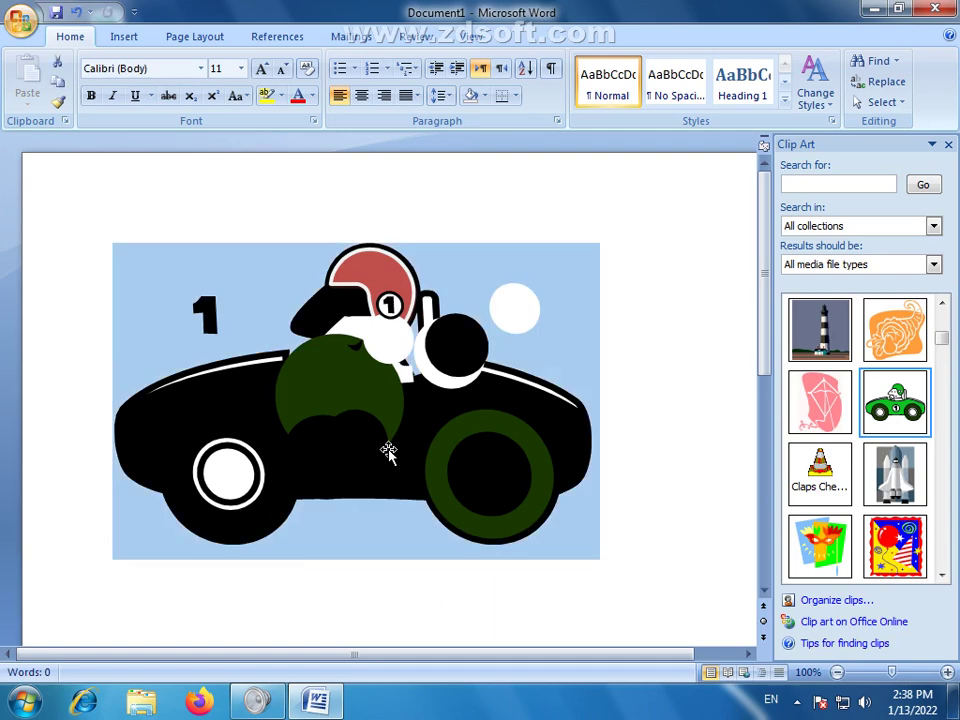
key("Delete")
left_click(943, 574)
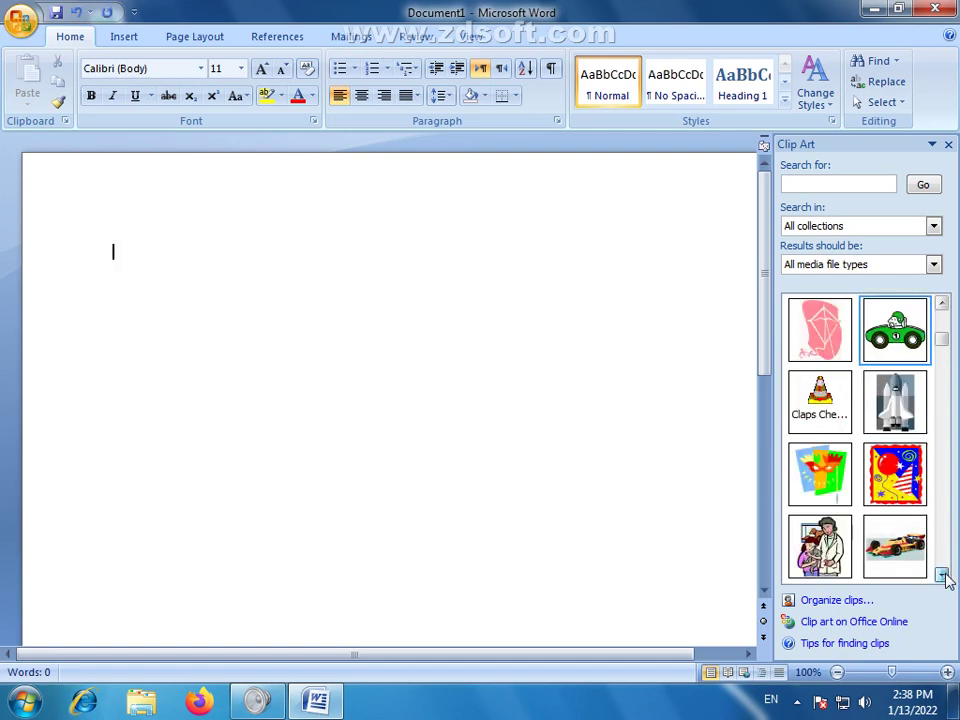
left_click(943, 574)
left_click(943, 574)
left_click(943, 574)
left_click(943, 574)
left_click(943, 574)
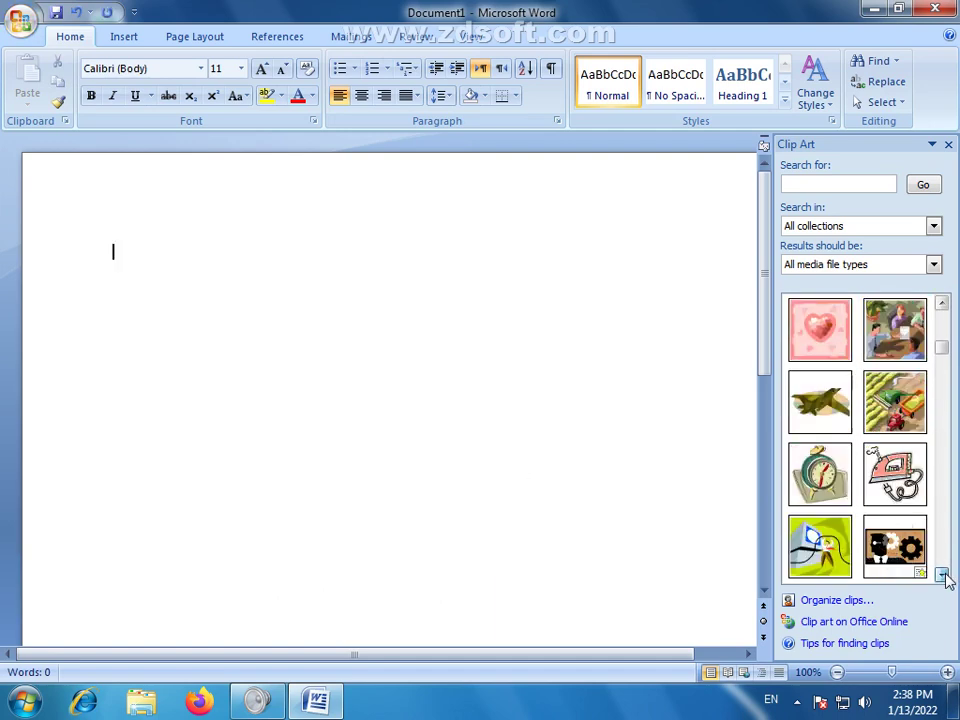
left_click(943, 574)
left_click(943, 574)
left_click(943, 574)
left_click(943, 574)
- Scroll back up through the Clip Art results
left_click(943, 305)
left_click(943, 305)
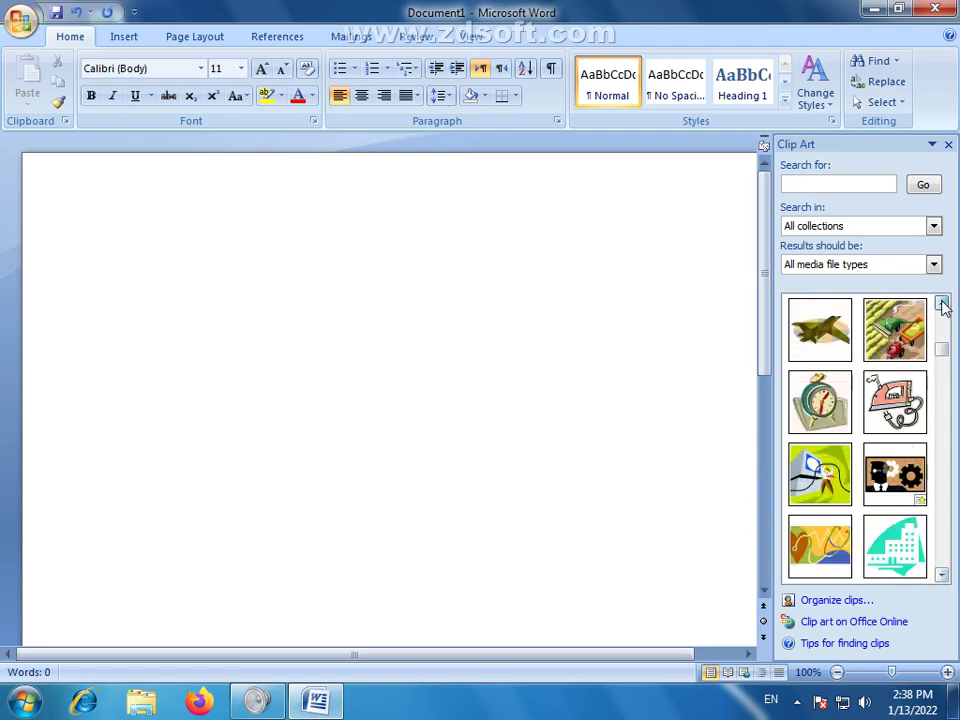
left_click(943, 305)
left_click(943, 305)
left_click(943, 305)
left_click(943, 305)
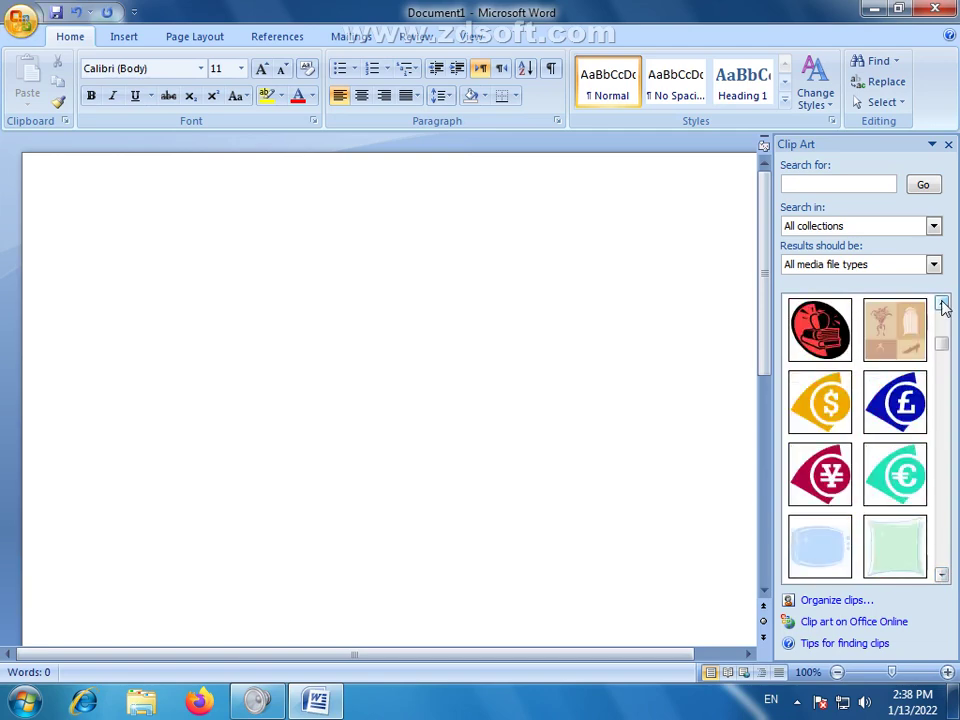
left_click(943, 305)
left_click(943, 305)
left_click(943, 305)
left_click(943, 305)
left_click(943, 305)
left_click(943, 305)
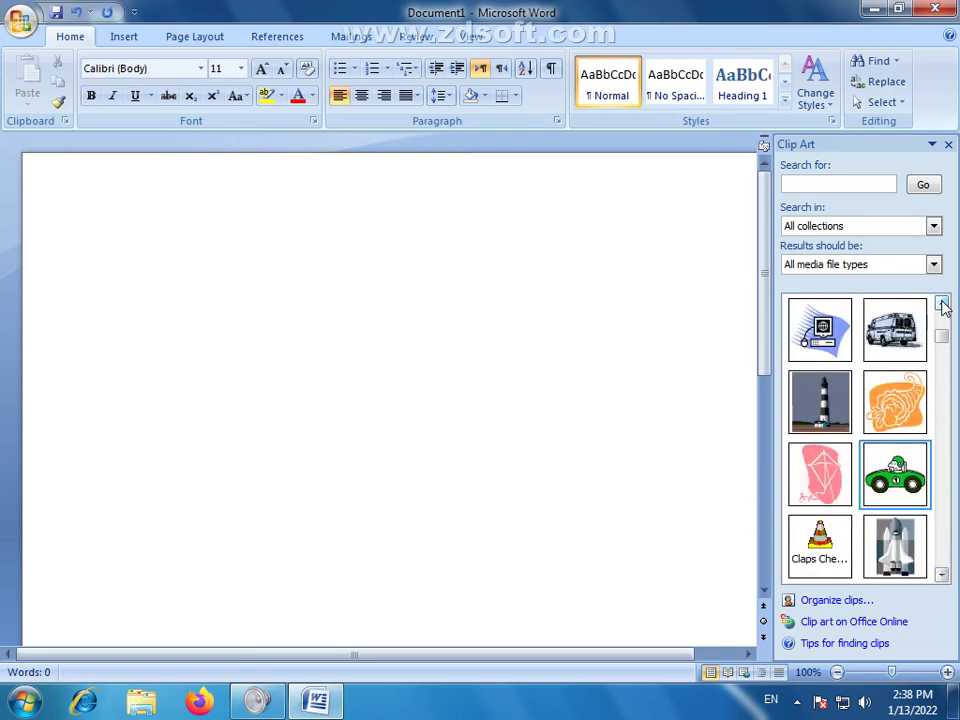
left_click(943, 305)
left_click(943, 305)
left_click(943, 305)
left_click(943, 305)
left_click(943, 305)
left_click(943, 305)
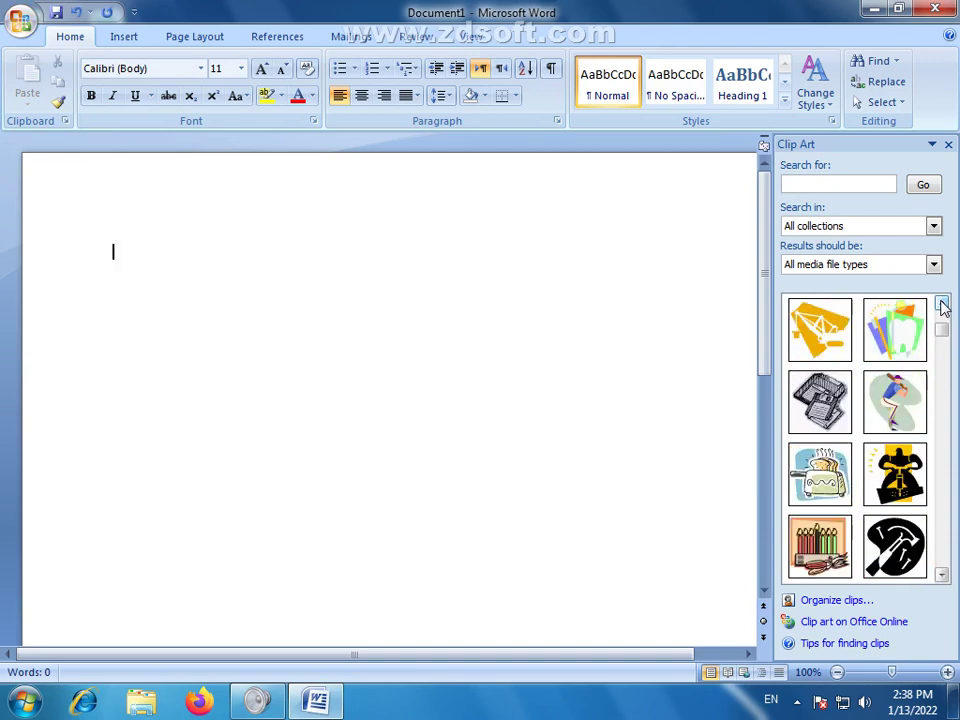
- Insert the baseball player clip art, enlarge it and convert it to an editable drawing
left_click(890, 405)
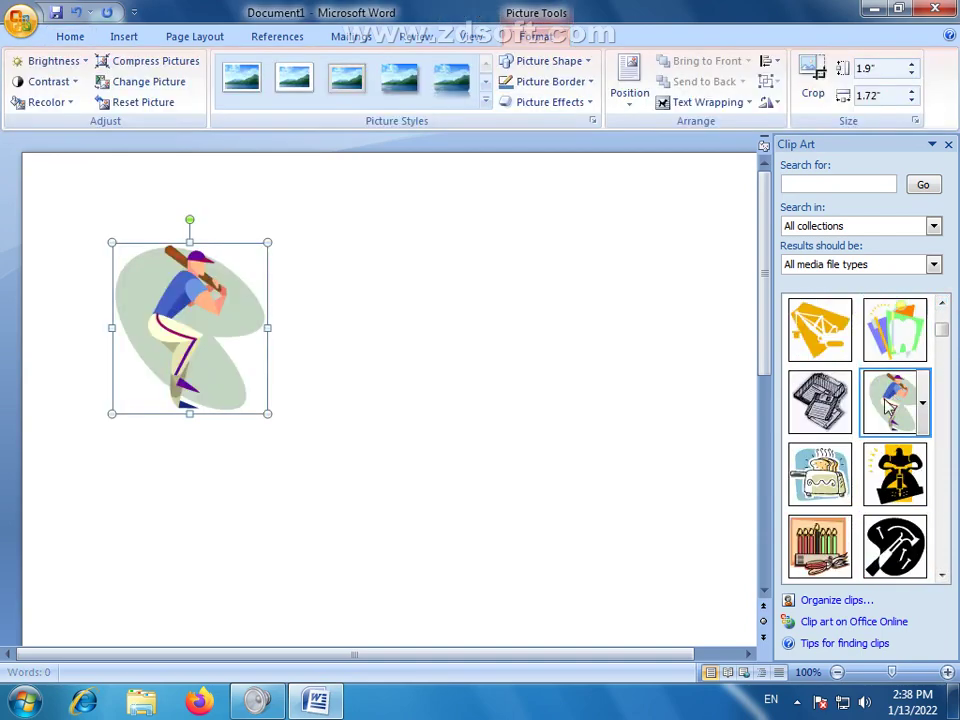
mouse_move(268, 414)
left_mouse_down()
mouse_move(450, 590)
mouse_move(452, 617)
left_mouse_up()
right_click(241, 359)
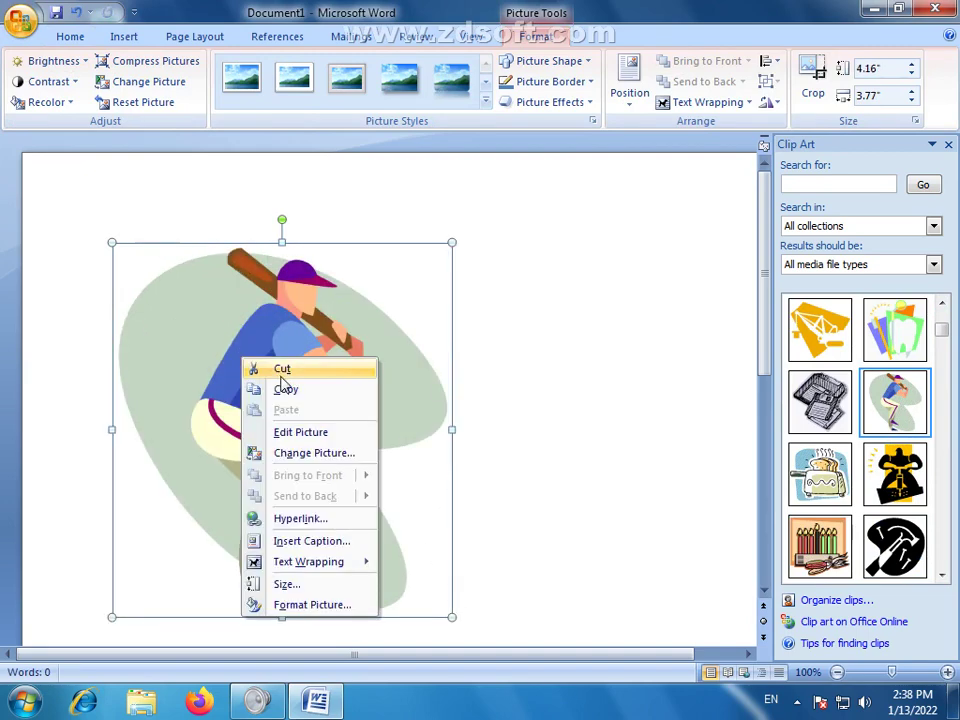
left_click(305, 437)
- Move the purple cap off the player's head and pull the shoe away from the leg
left_click(258, 277)
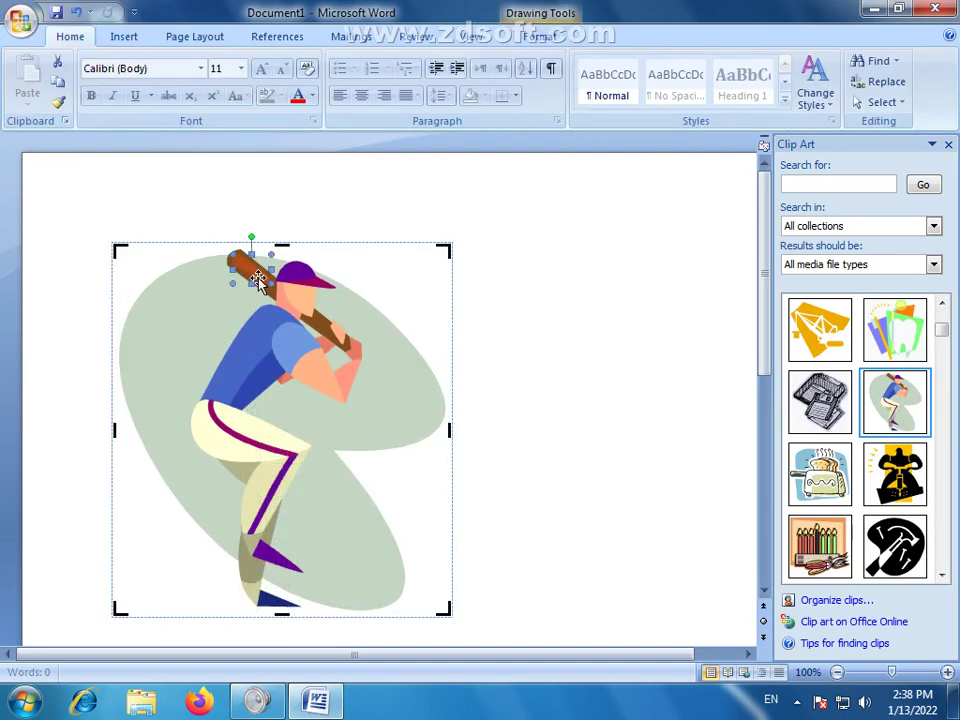
left_click(312, 276)
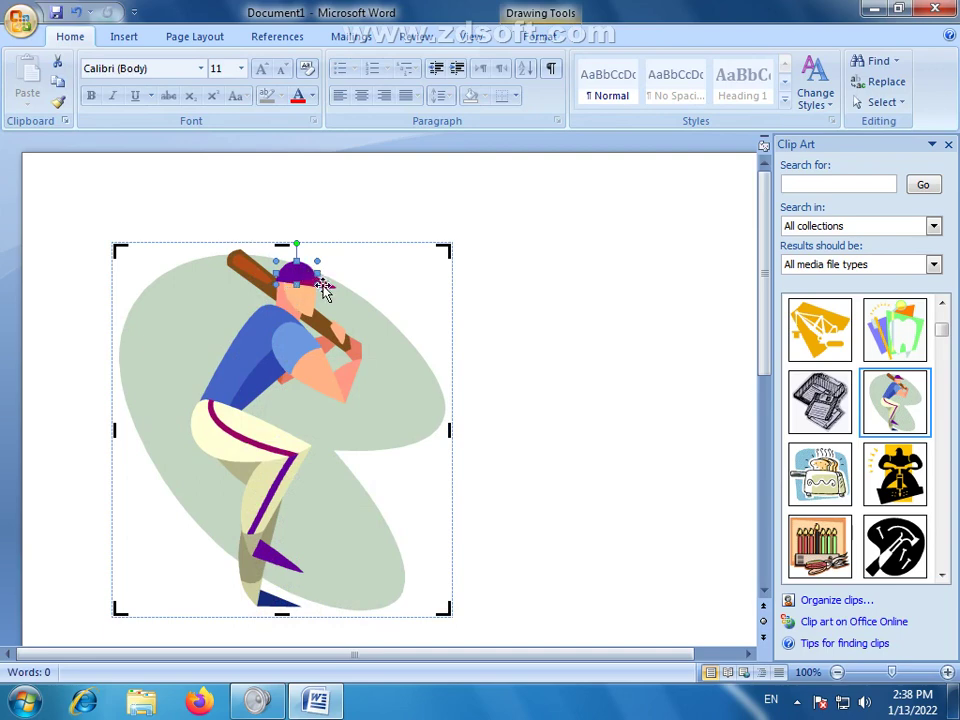
mouse_move(325, 287)
left_mouse_down()
mouse_move(379, 268)
mouse_move(386, 276)
left_mouse_up()
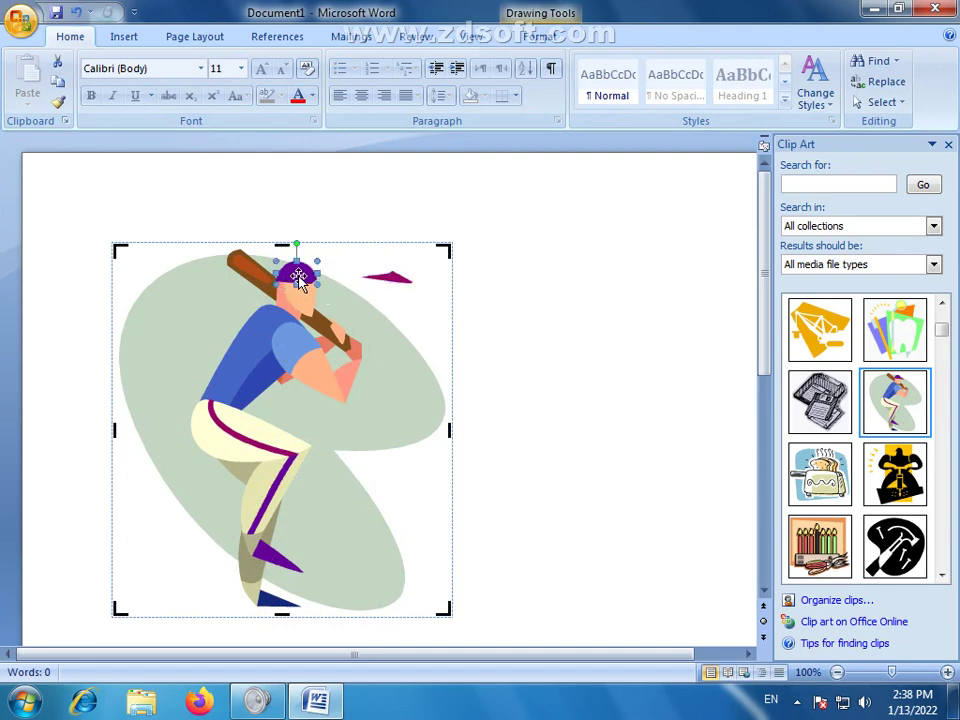
left_click_drag(300, 271, 358, 283)
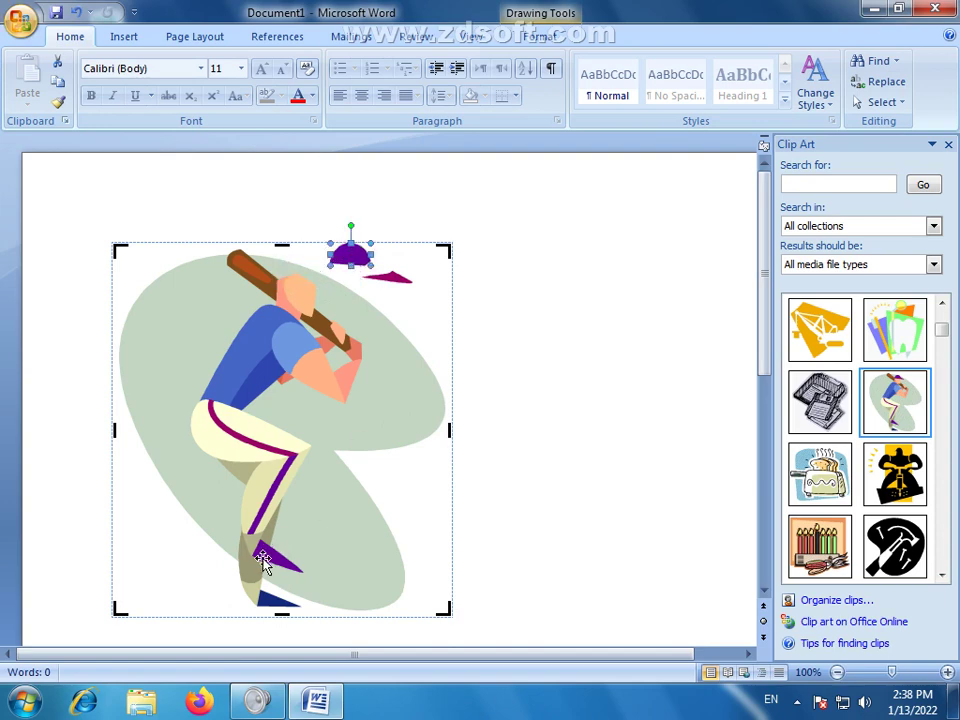
left_click_drag(262, 560, 330, 470)
- Place the green ellipse over the player, then select everything and delete the drawing
left_click(167, 321)
mouse_move(167, 321)
left_mouse_down()
mouse_move(165, 370)
mouse_move(131, 430)
mouse_move(228, 275)
left_mouse_up()
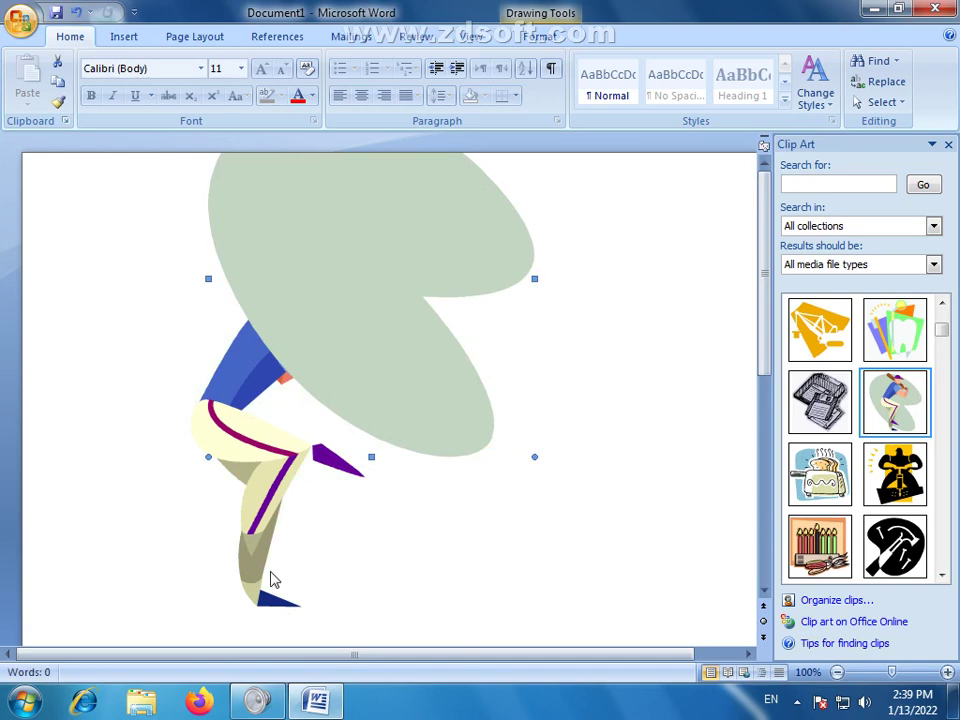
left_click(275, 510)
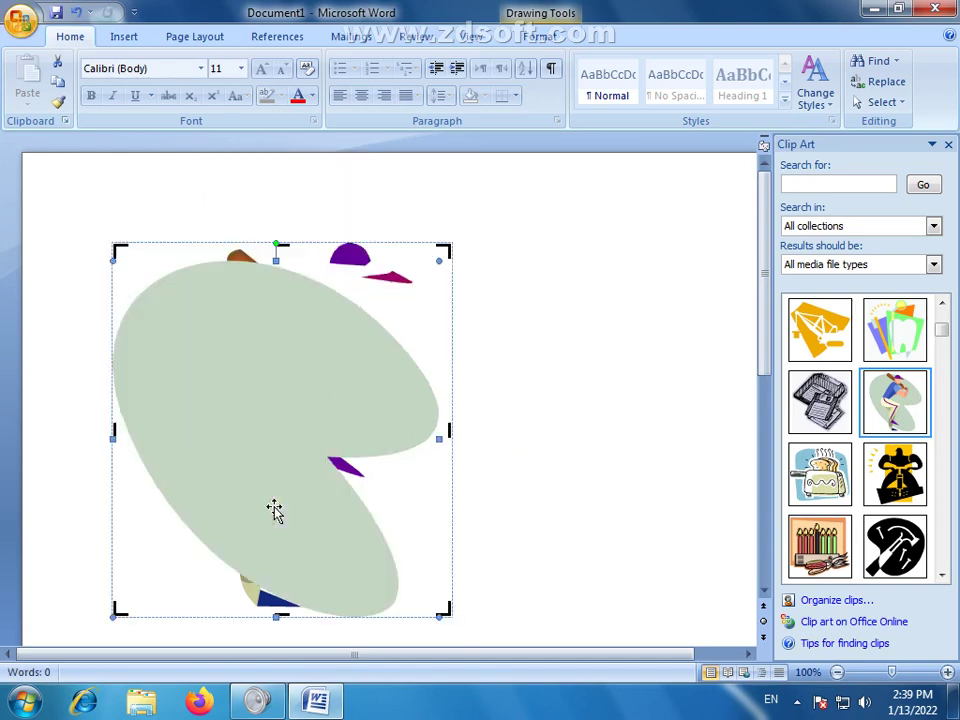
double_click(270, 388)
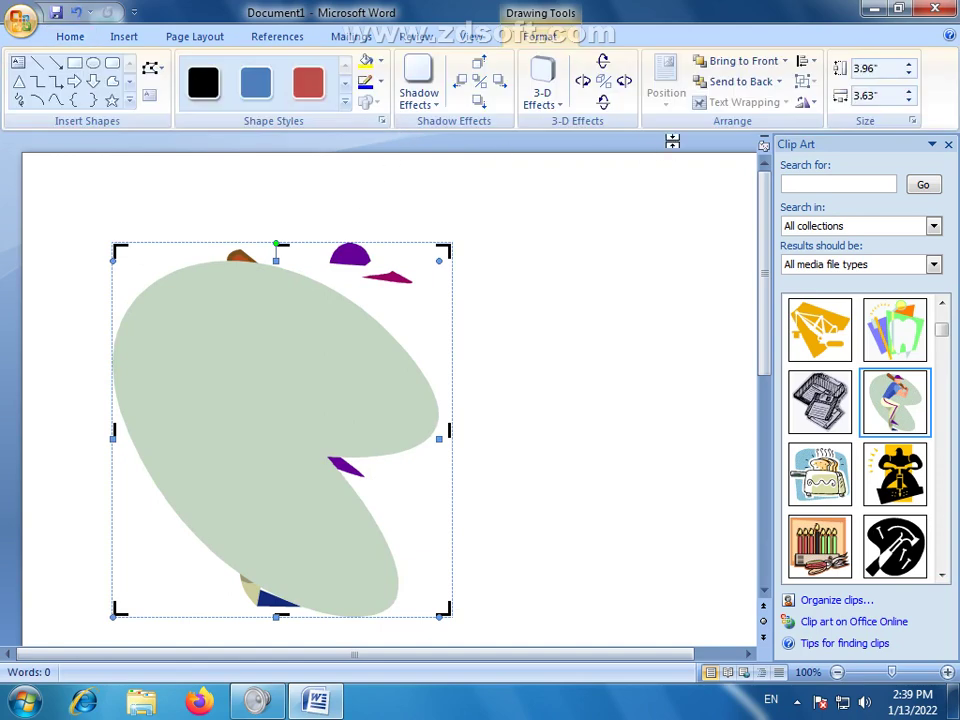
scroll(355, 28, "up", 1)
left_click(537, 43)
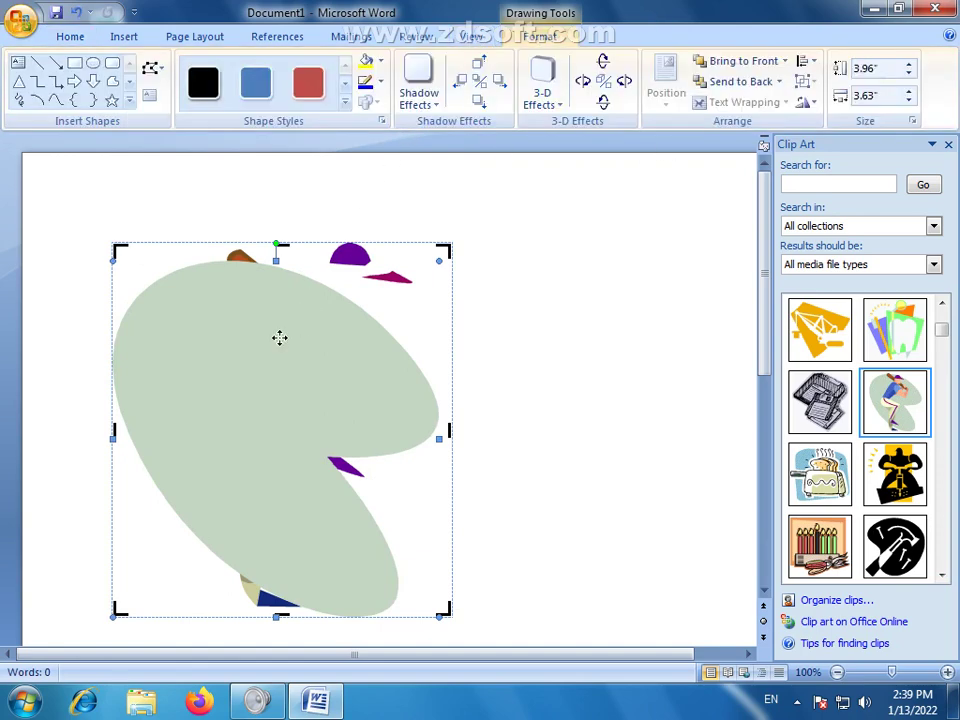
left_click(604, 336)
double_click(193, 399)
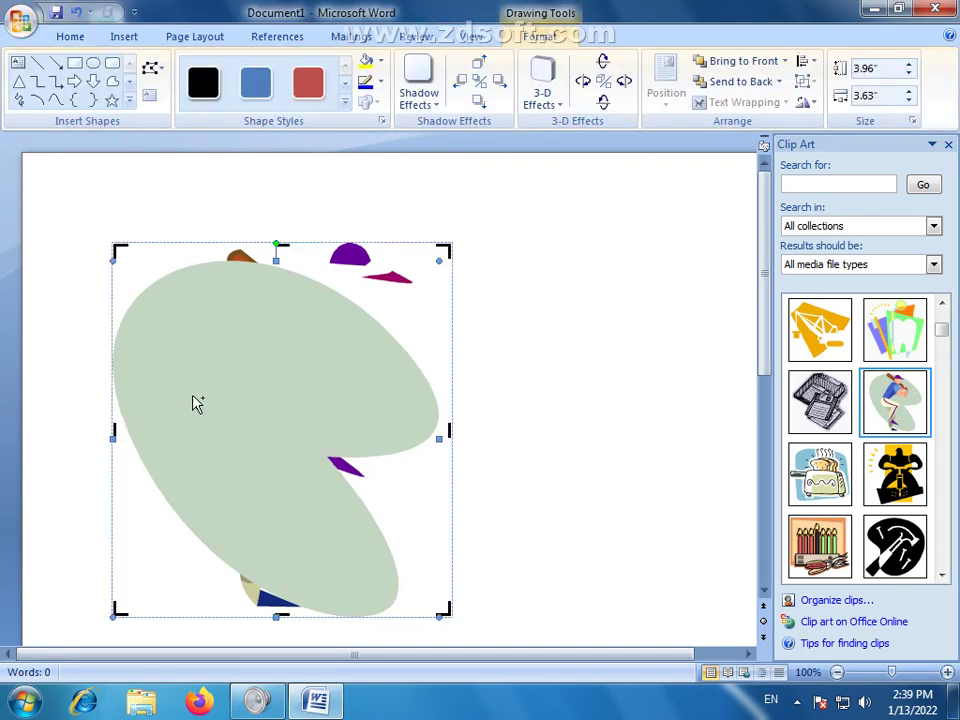
key("ctrl+a")
key("Delete")
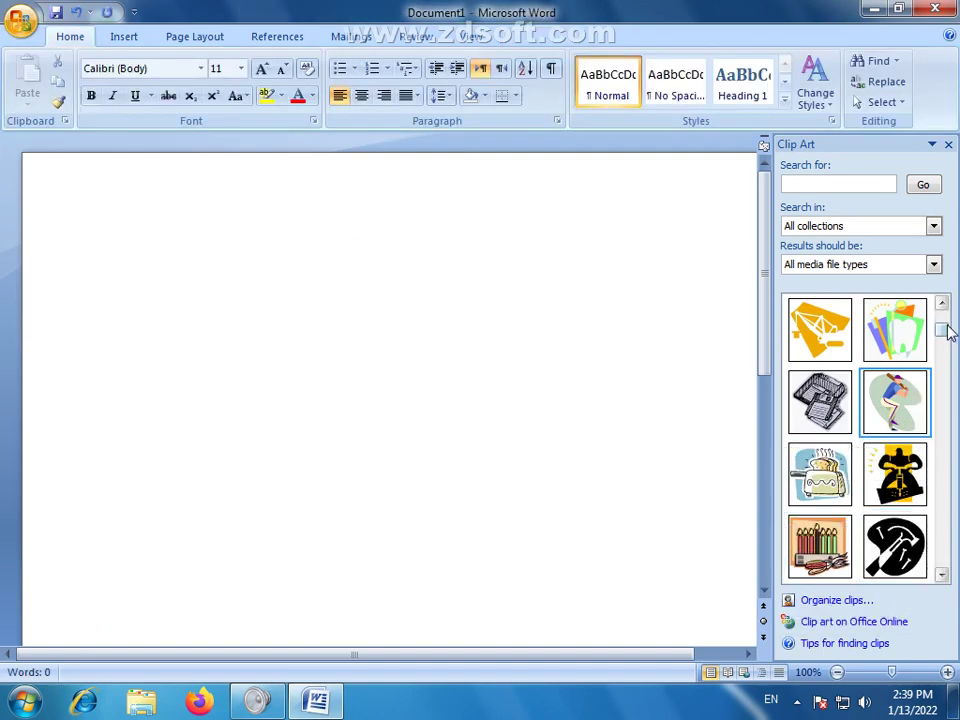
mouse_move(944, 333)
left_mouse_down()
mouse_move(957, 572)
mouse_move(957, 555)
left_mouse_up()
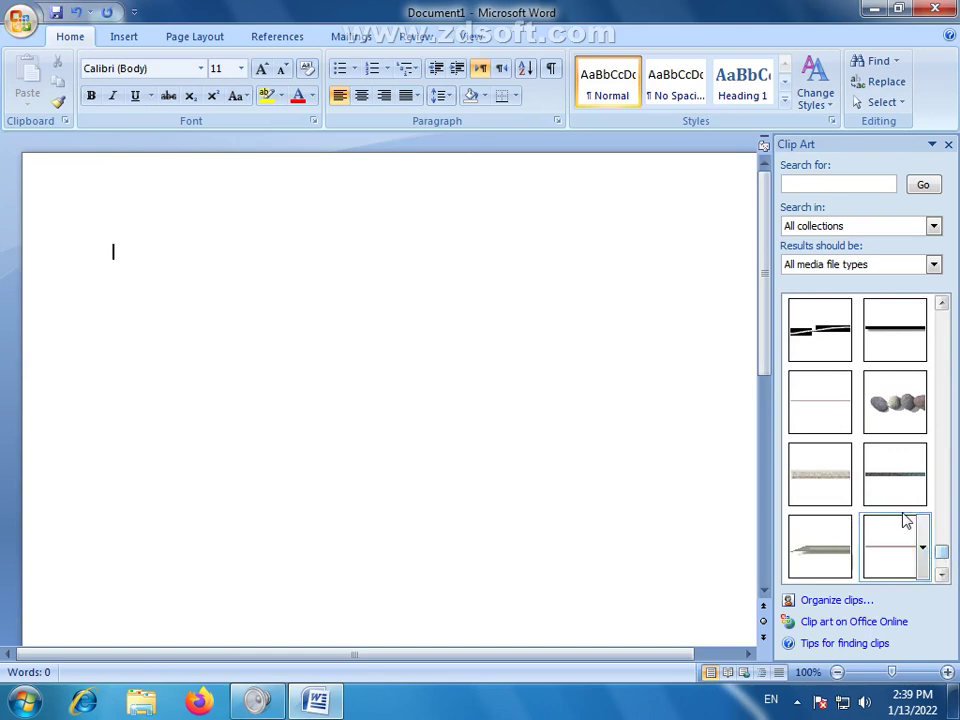
left_click(899, 549)
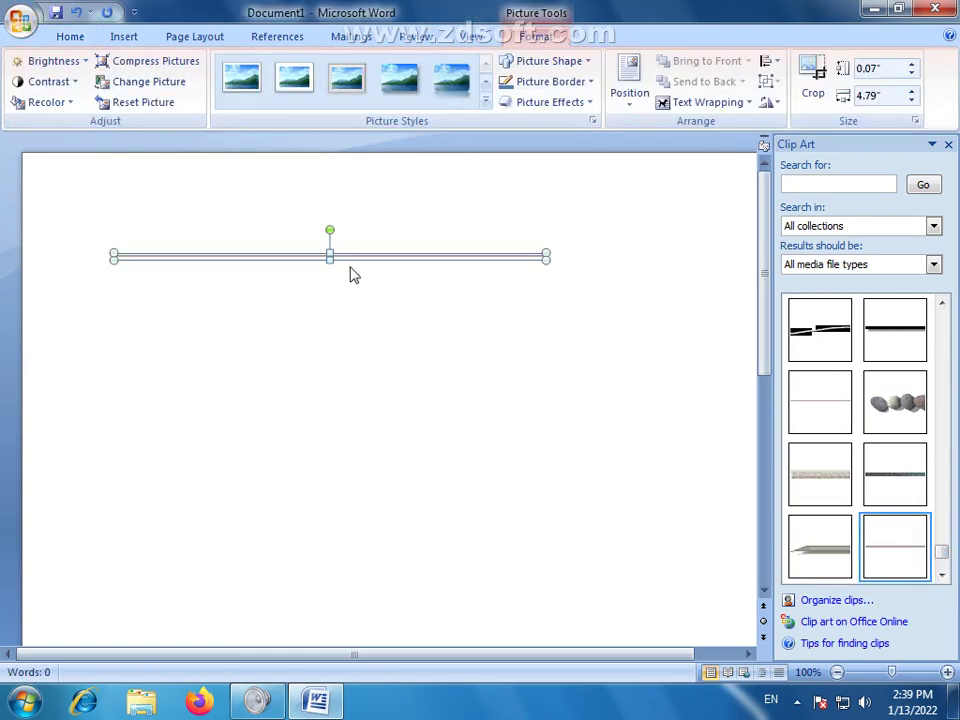
key("Delete")
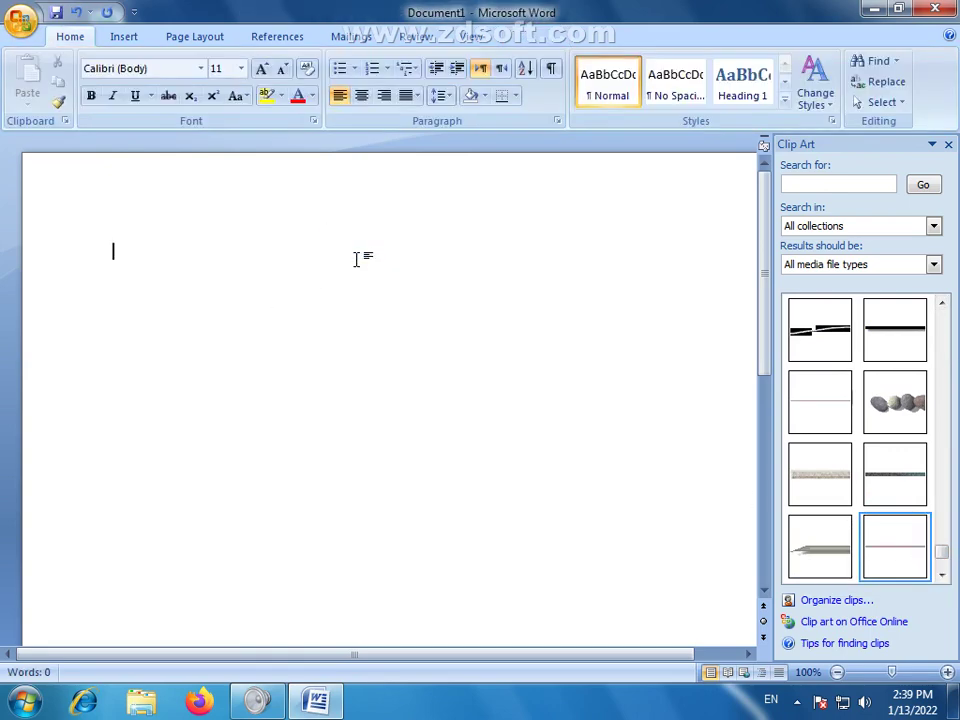
- Open the Search in collections list and expand Office Collections
mouse_move(942, 560)
left_mouse_down()
mouse_move(942, 568)
mouse_move(943, 317)
left_mouse_up()
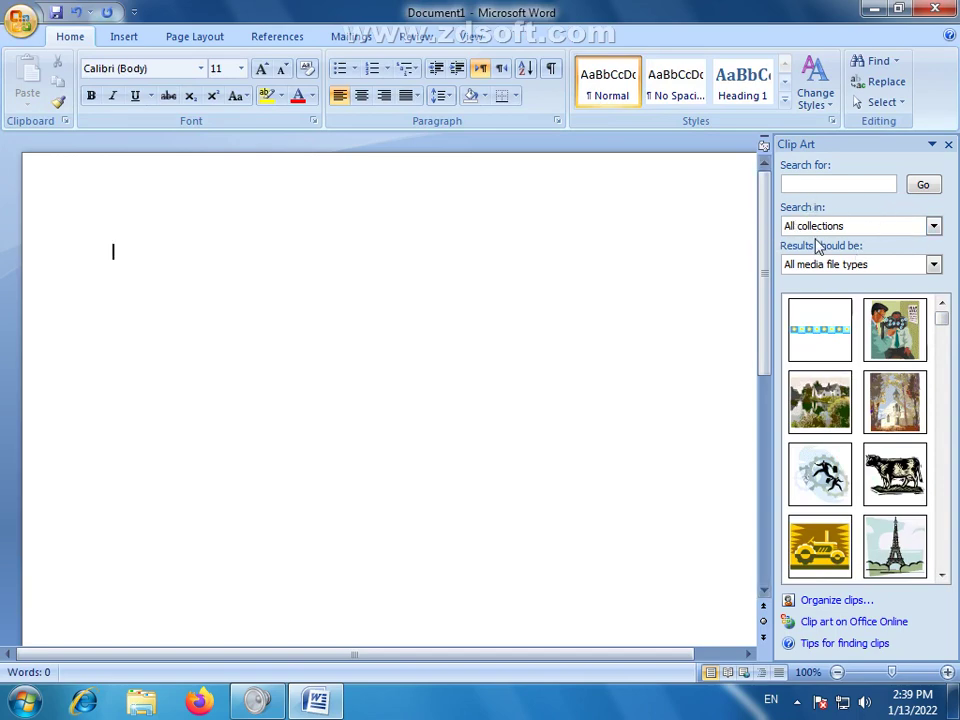
left_click(933, 227)
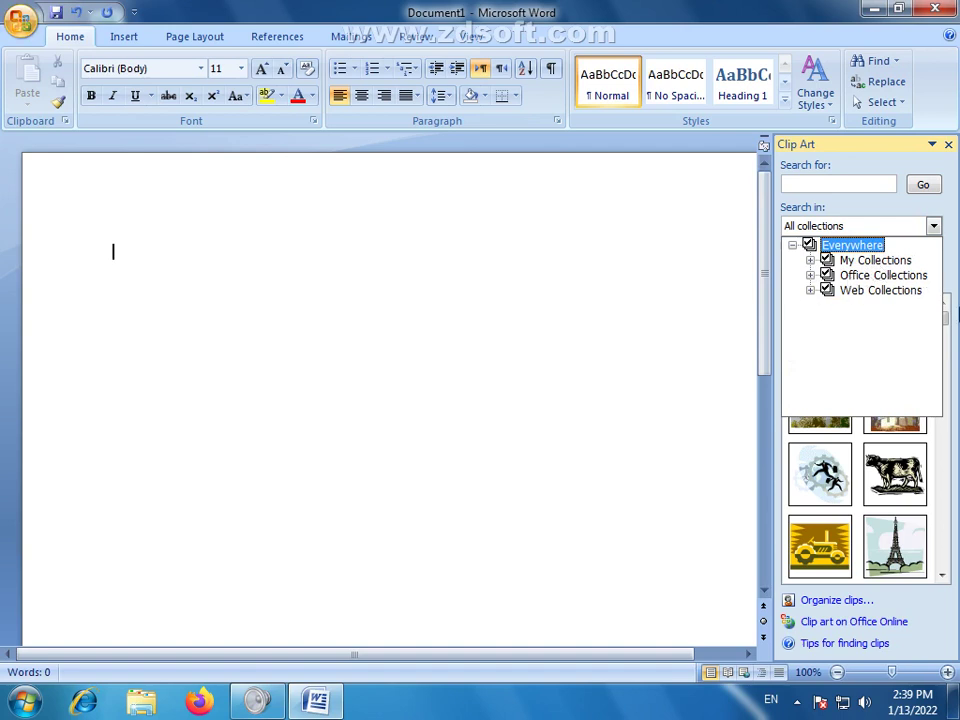
left_click(810, 260)
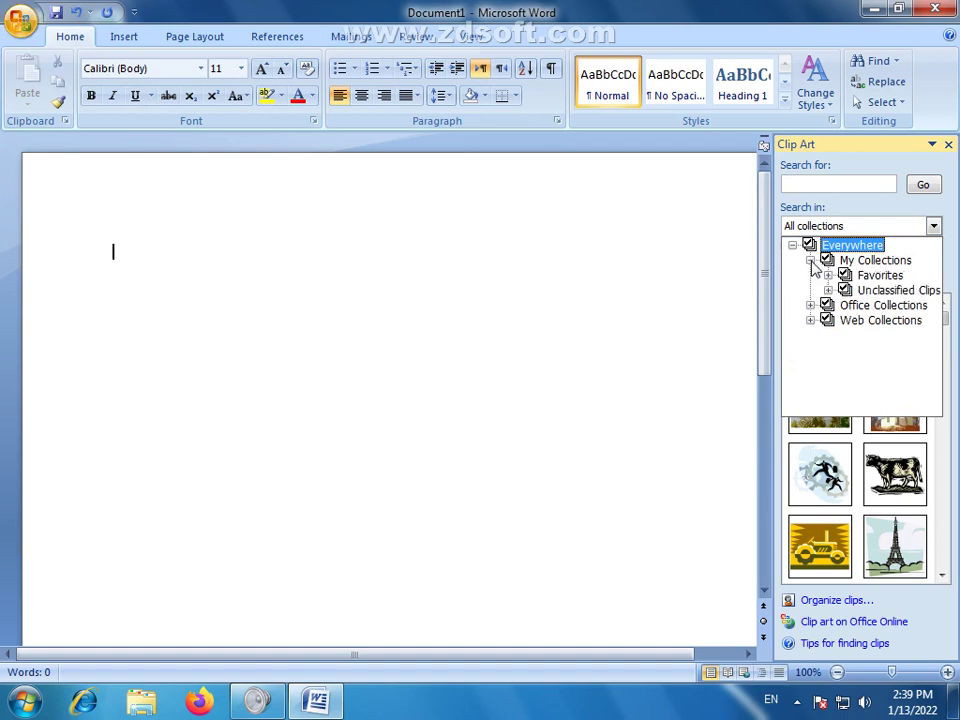
left_click(810, 260)
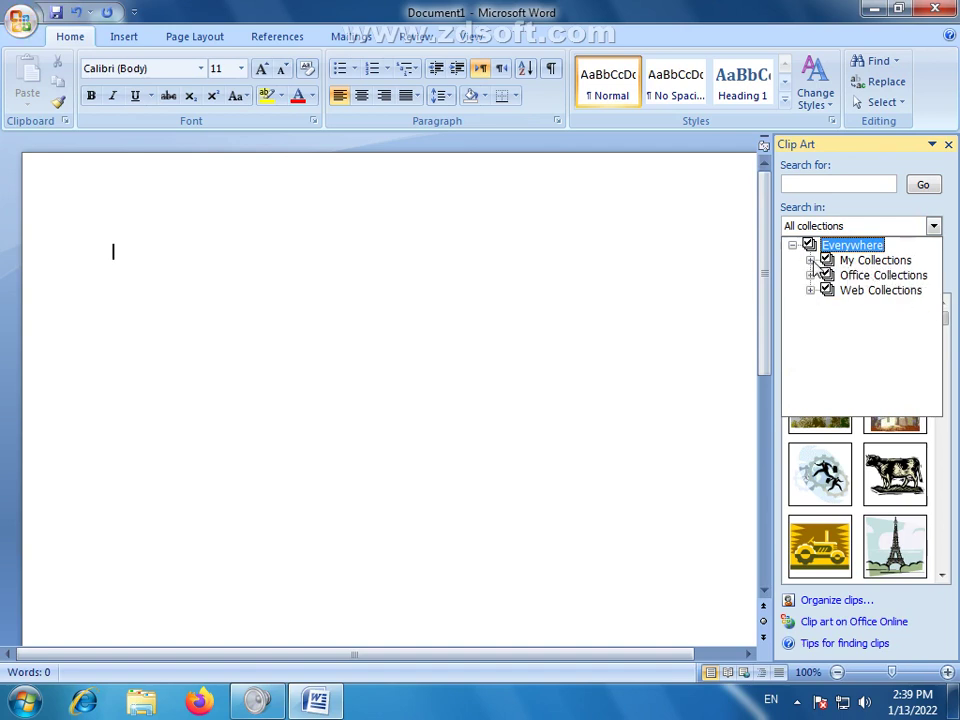
left_click(810, 275)
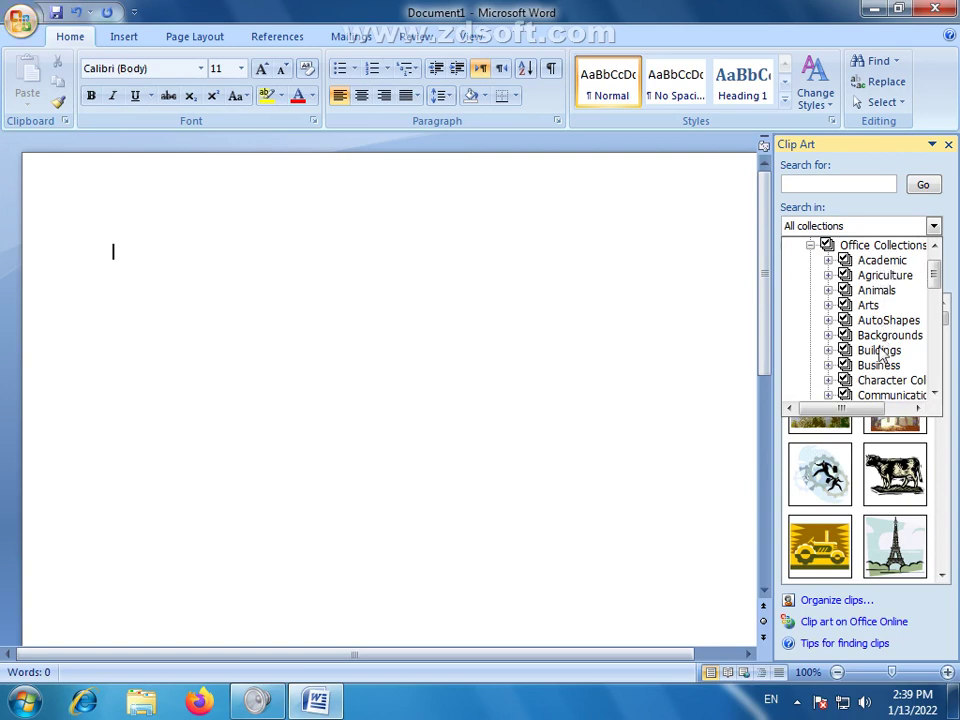
- Uncheck the Academic category so only Selected collections are searched
scroll(883, 350, "down", 1)
scroll(883, 350, "down", 4)
scroll(883, 350, "up", 3)
scroll(883, 355, "up", 3)
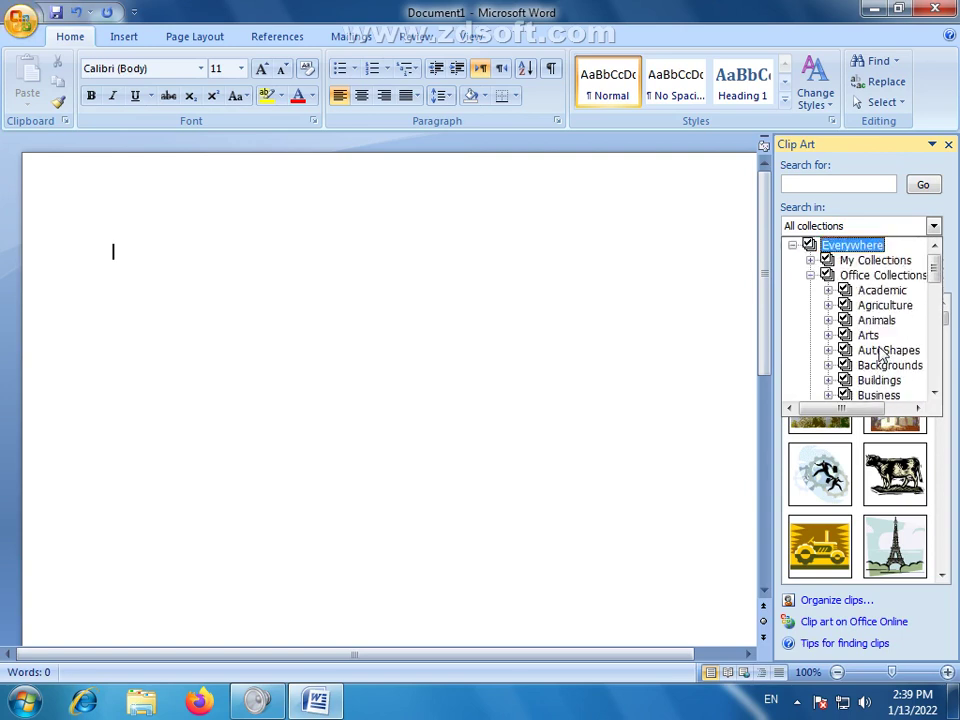
left_click(890, 292)
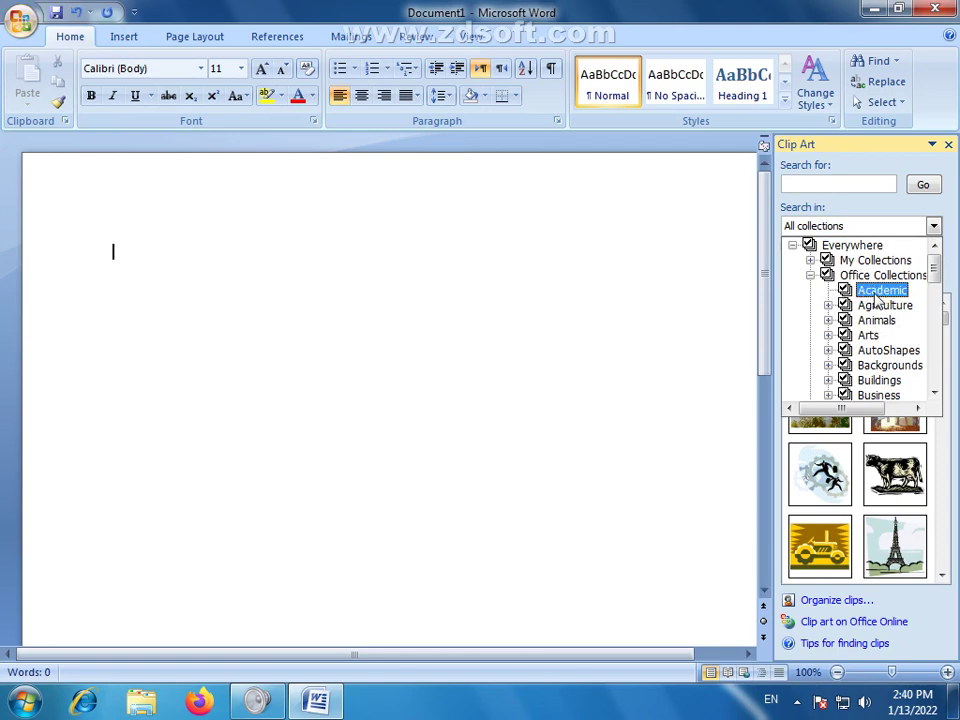
left_click(845, 290)
left_click(933, 226)
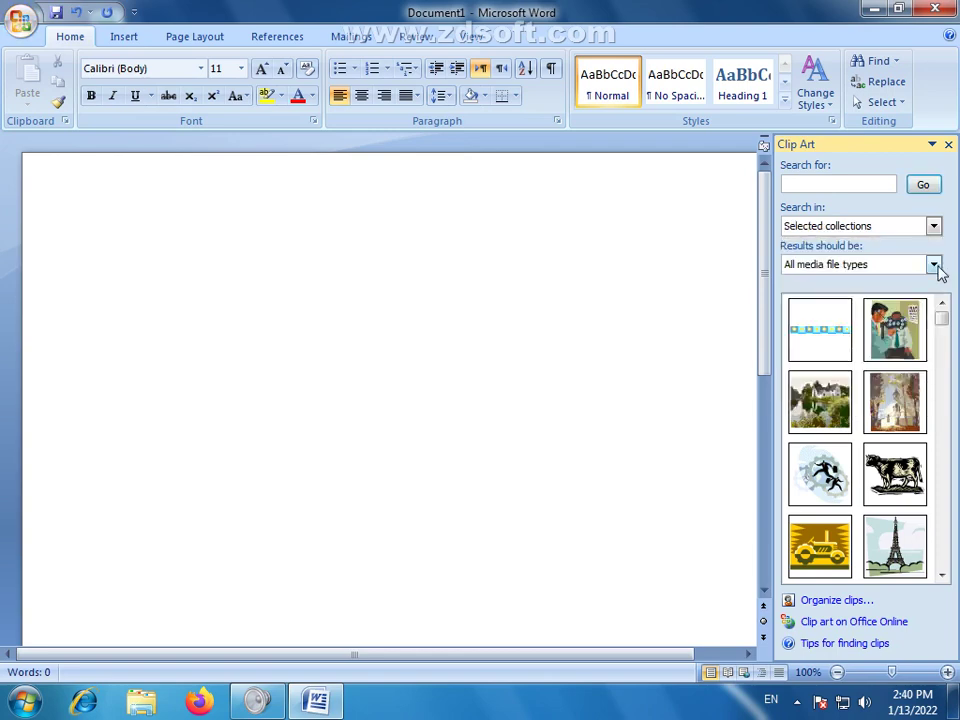
mouse_move(941, 319)
left_mouse_down()
mouse_move(955, 410)
mouse_move(958, 566)
mouse_move(958, 306)
left_mouse_up()
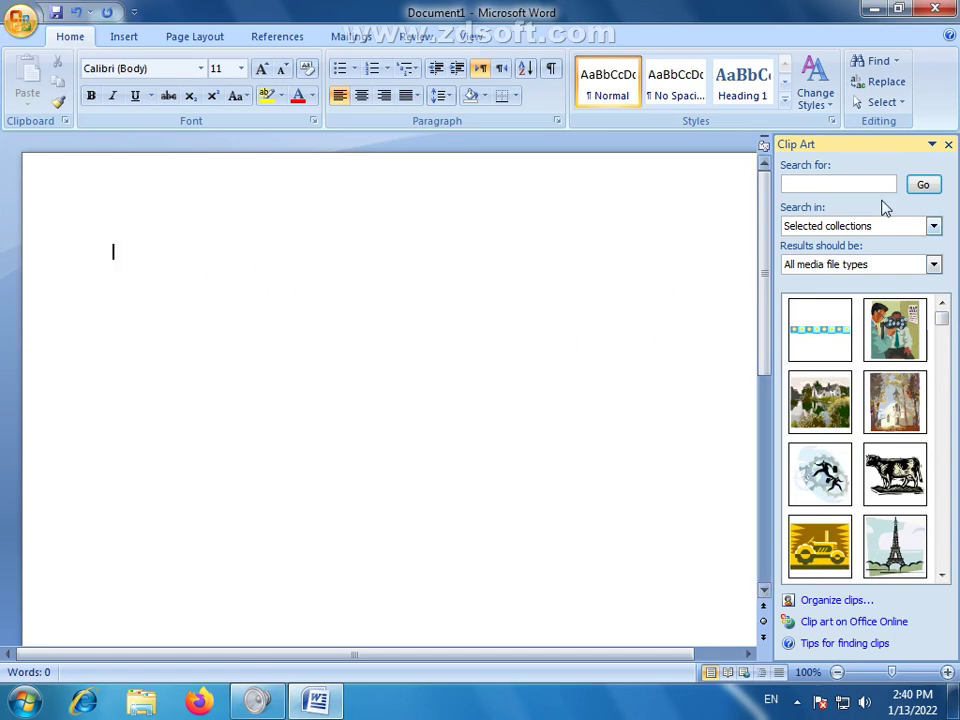
- Close the Clip Art task pane and show the Insert tab's commands
left_click(948, 145)
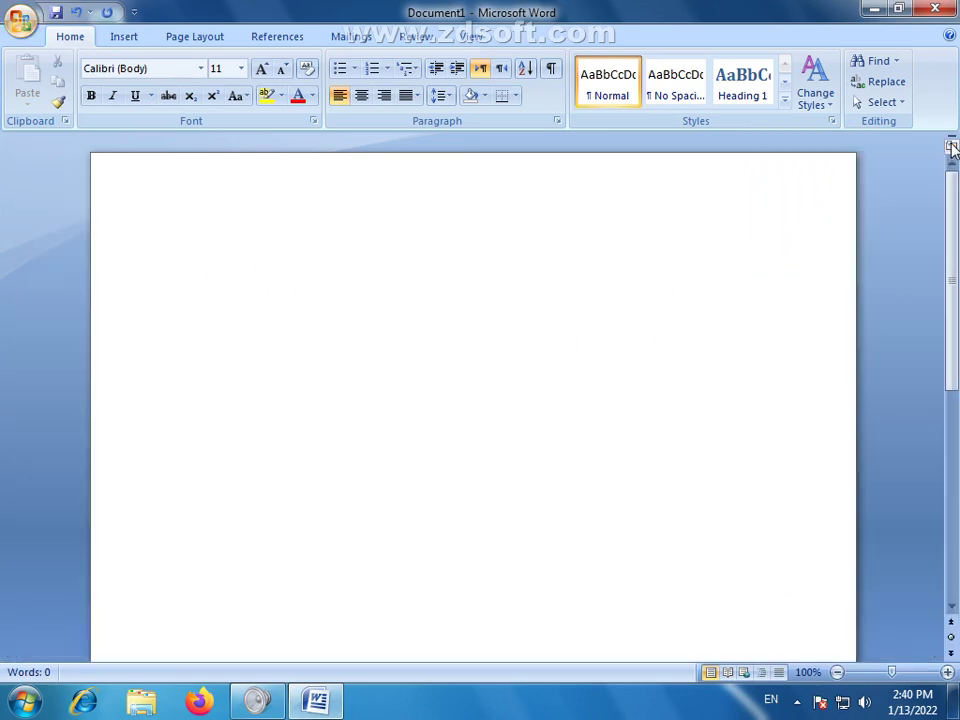
left_click(122, 35)
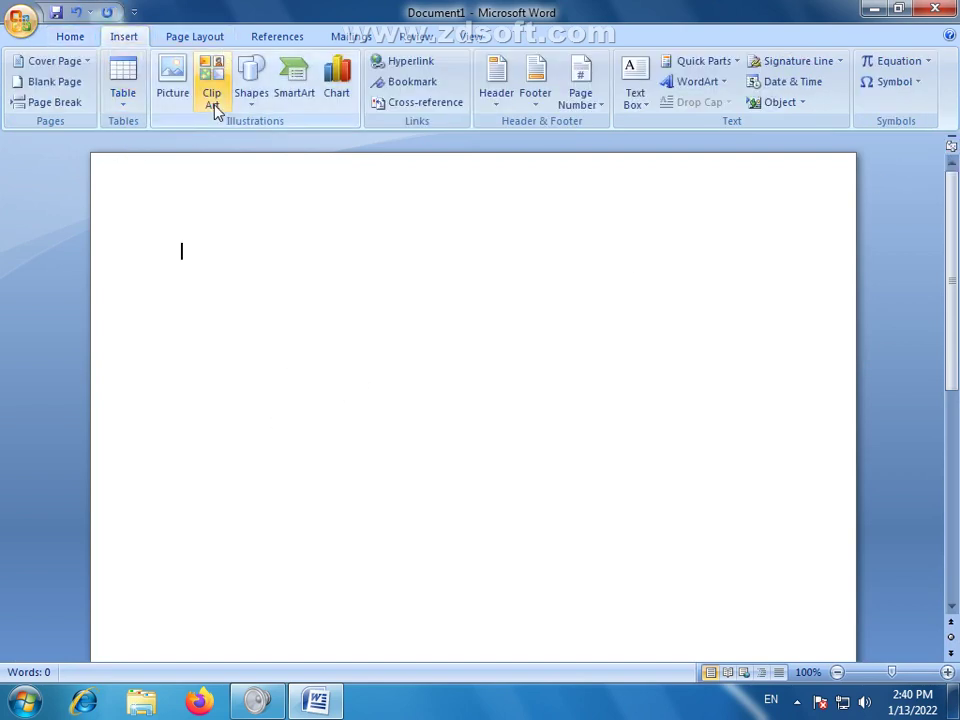